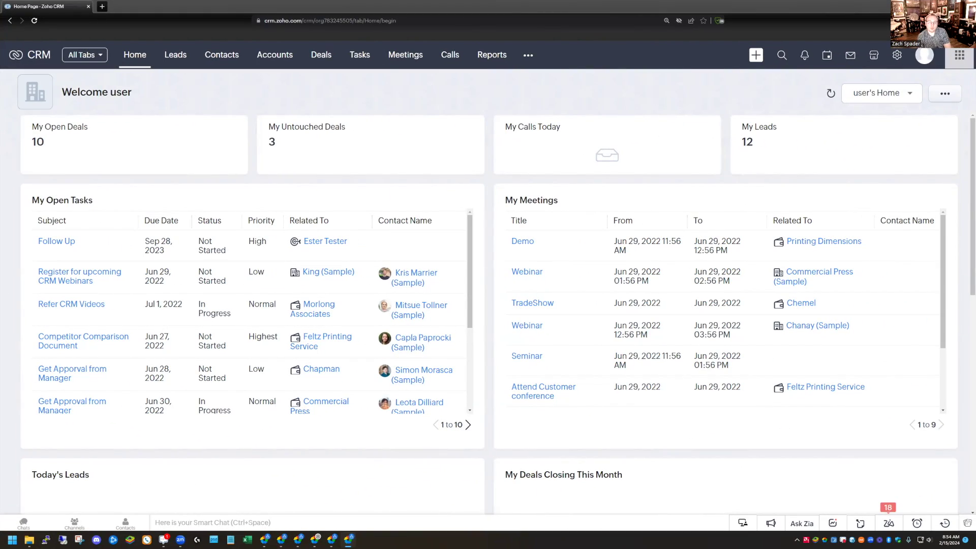
Open the Leads module's Lead Conversion Mapping from the CRM setup, review its field mappings, and leave without changes.
click(898, 57)
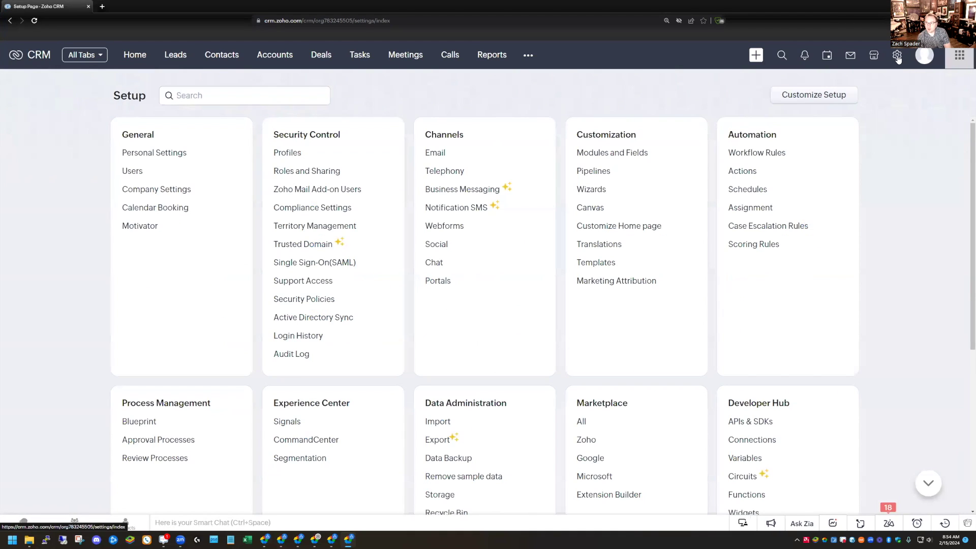
click(604, 152)
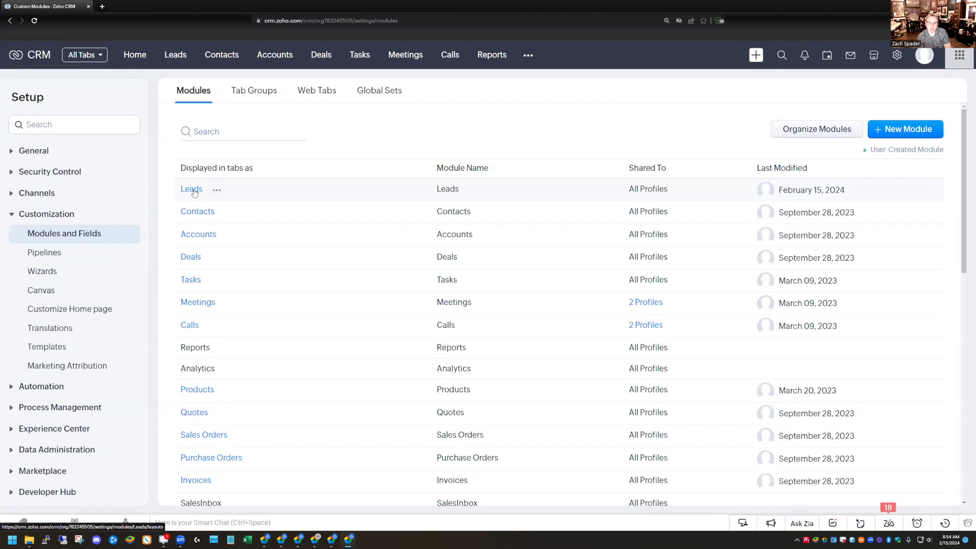
mouse_move(194, 192)
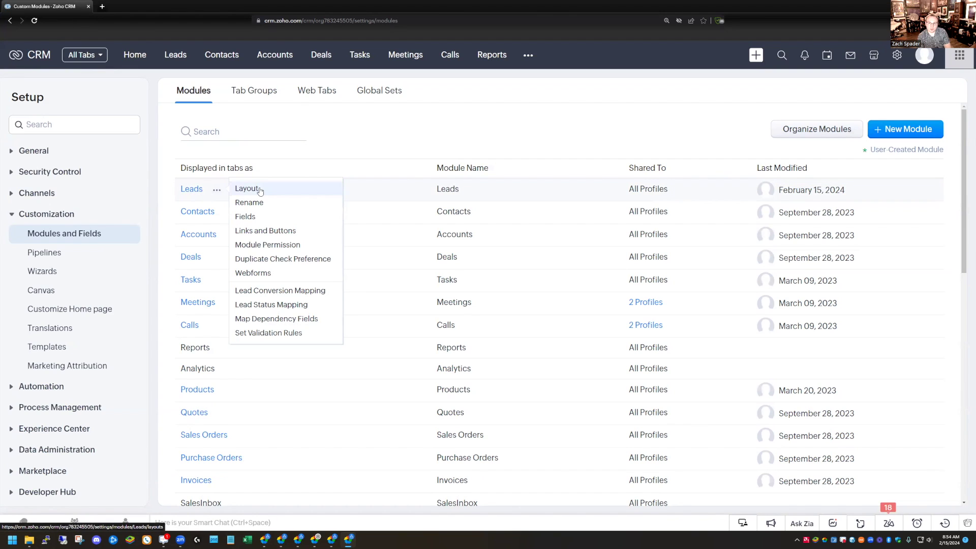
click(263, 292)
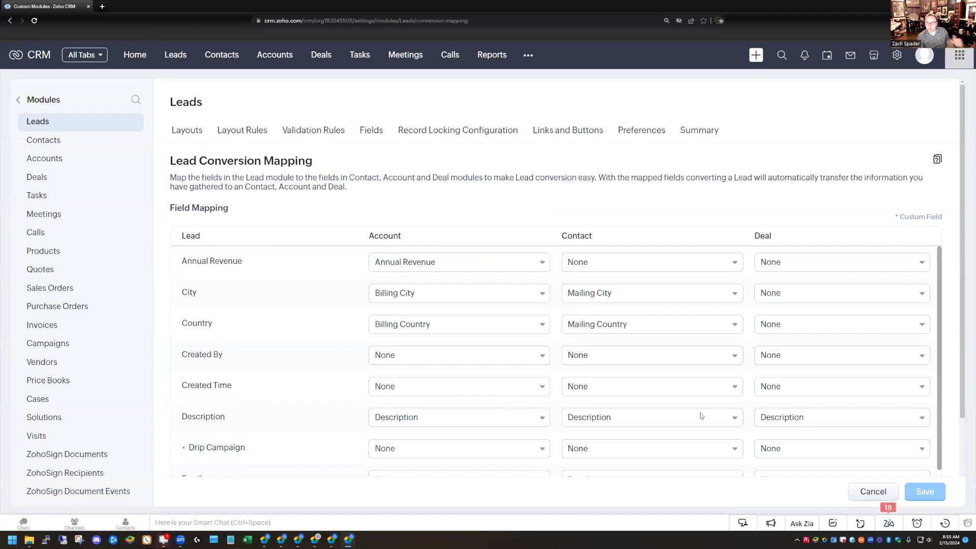
click(857, 494)
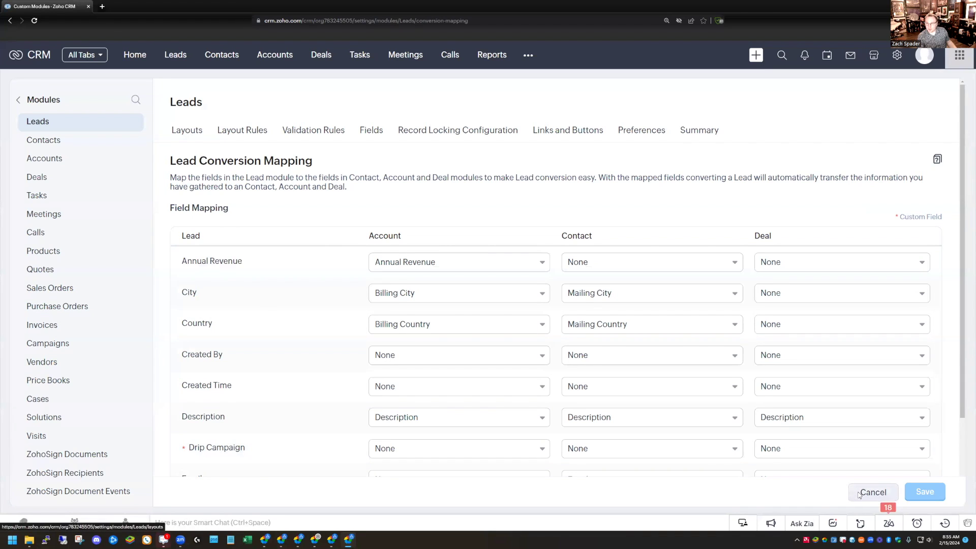
Add a Number field named "Number of Users" at the end of Lead Information in the Leads Standard layout.
click(218, 249)
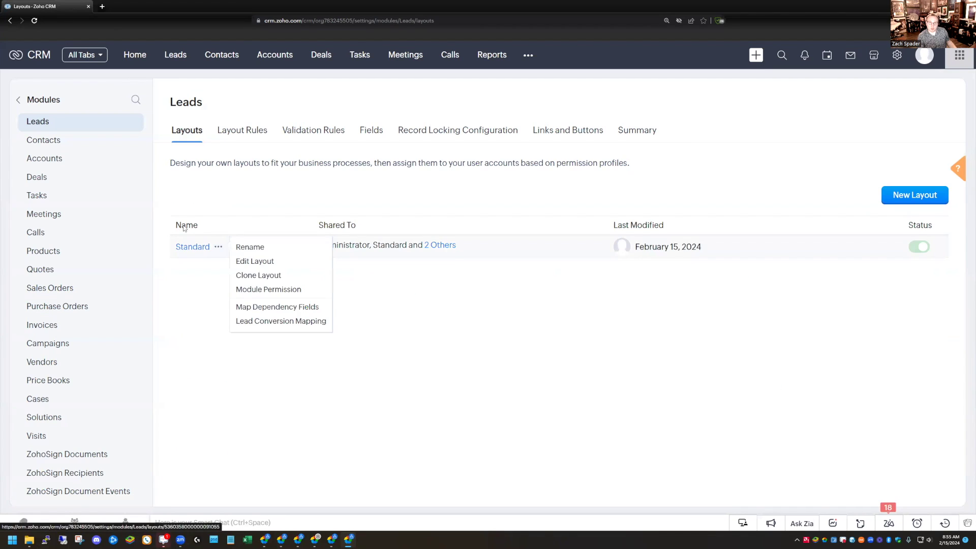
click(190, 247)
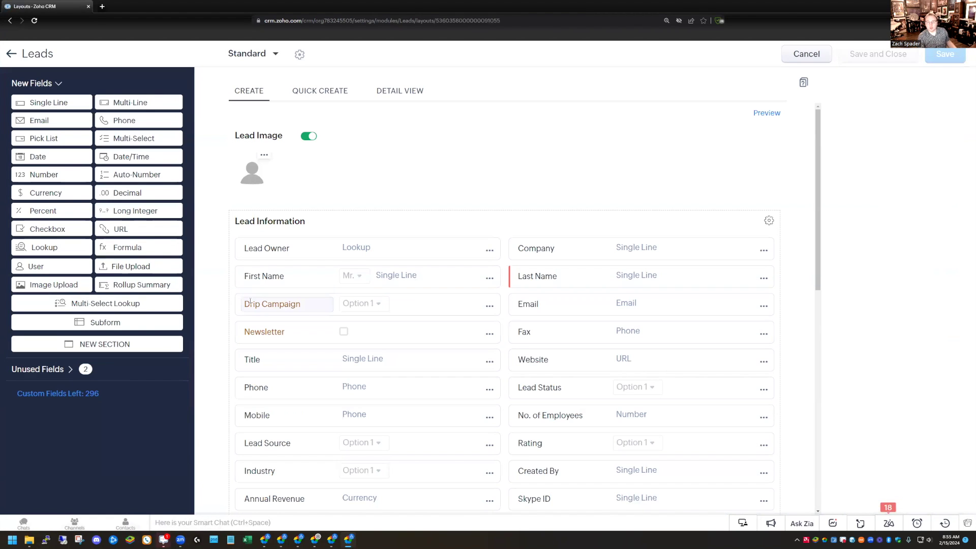
scroll(249, 301, down, 2)
scroll(252, 304, down, 2)
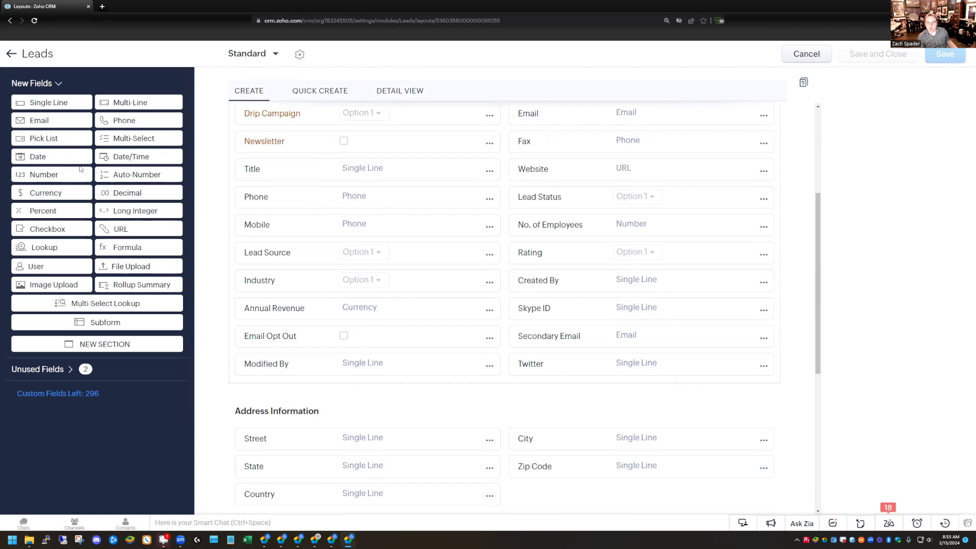
drag(46, 175, 269, 396)
key(BackSpace)
key(BackSpace)
text(of Users)
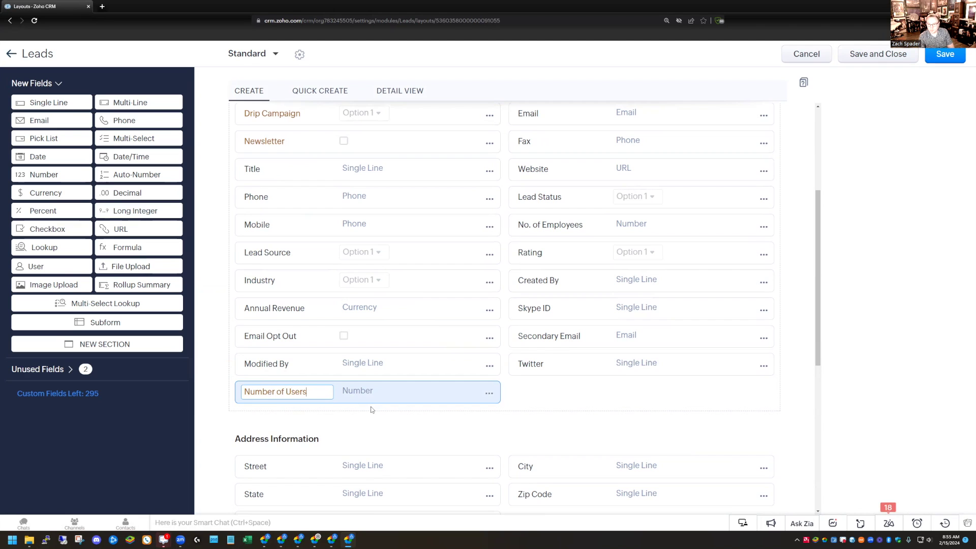
click(225, 413)
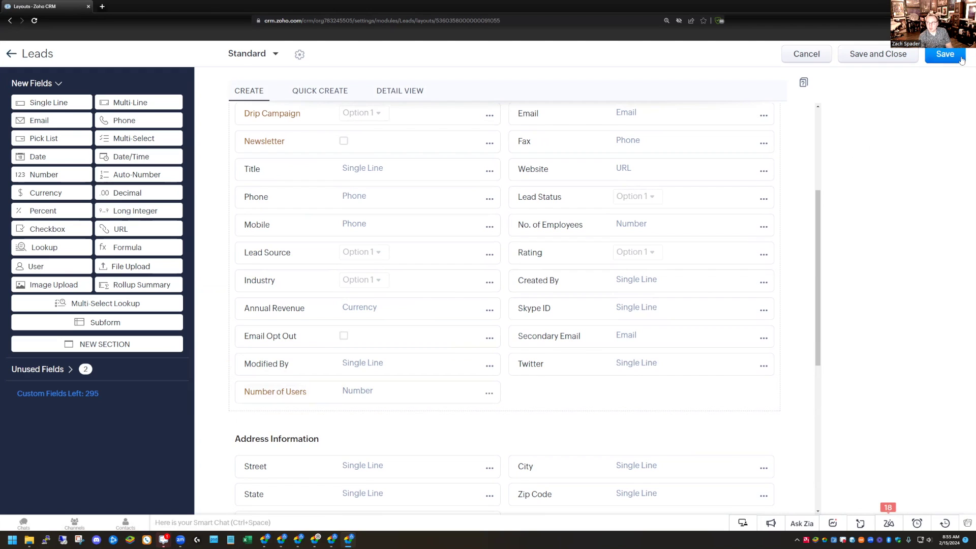
Set the Number of Users field to also be created for Account and Deal, then save and leave the layout.
click(490, 395)
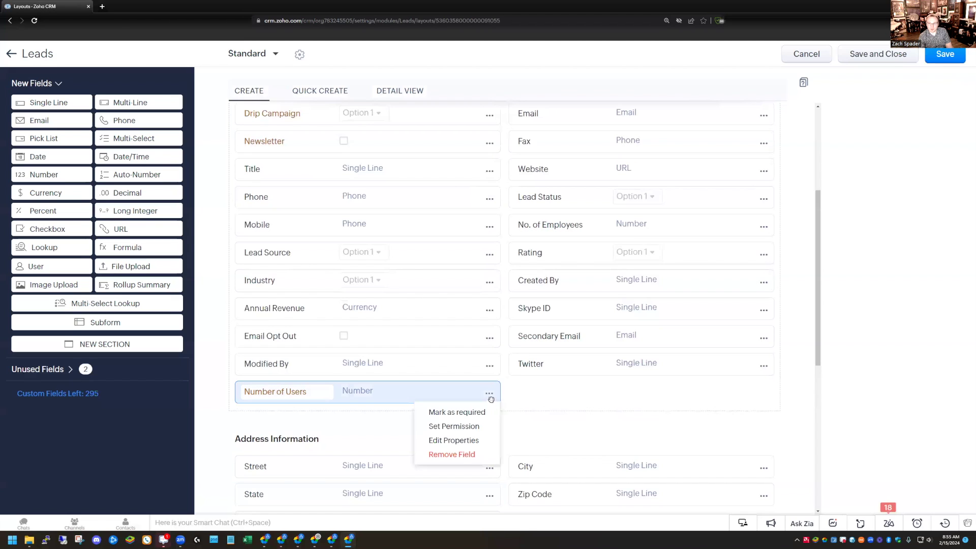
click(445, 442)
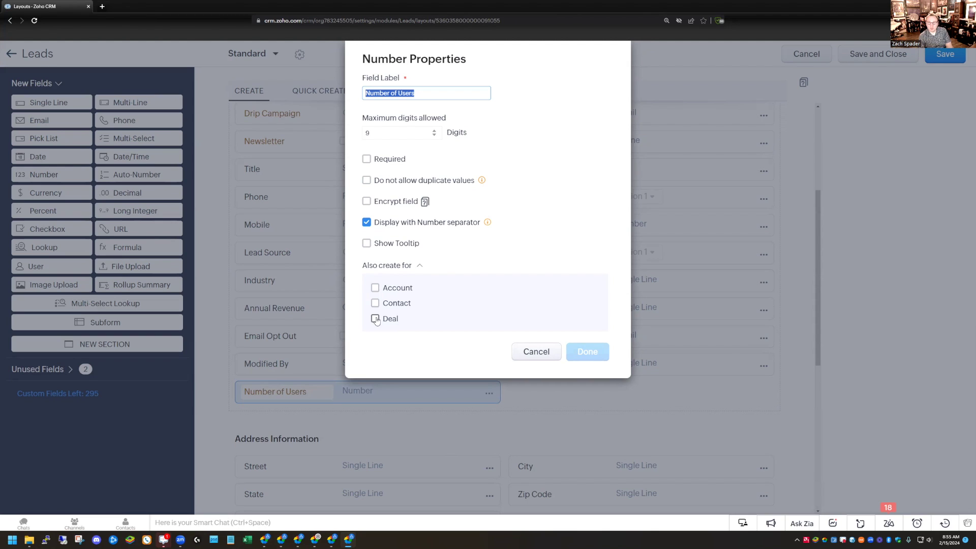
click(376, 288)
click(375, 348)
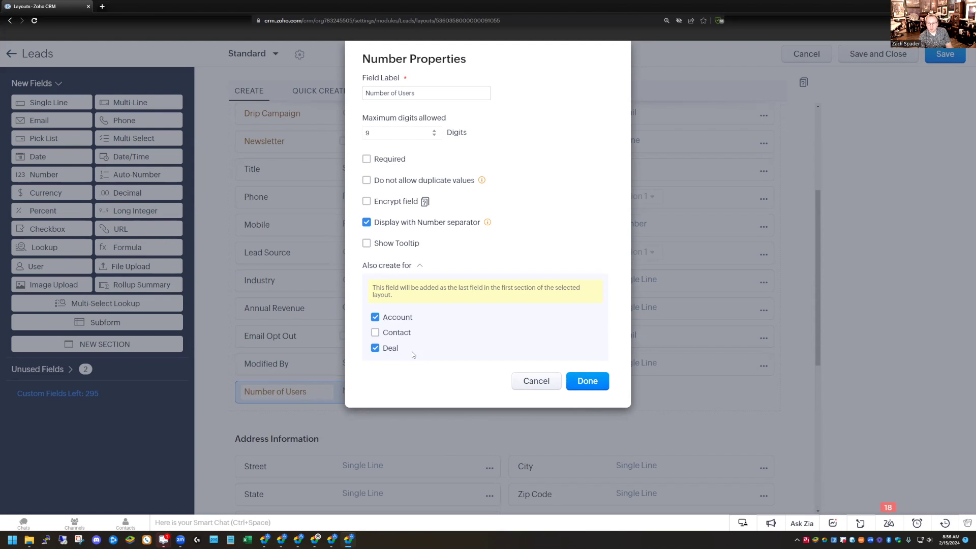
click(588, 384)
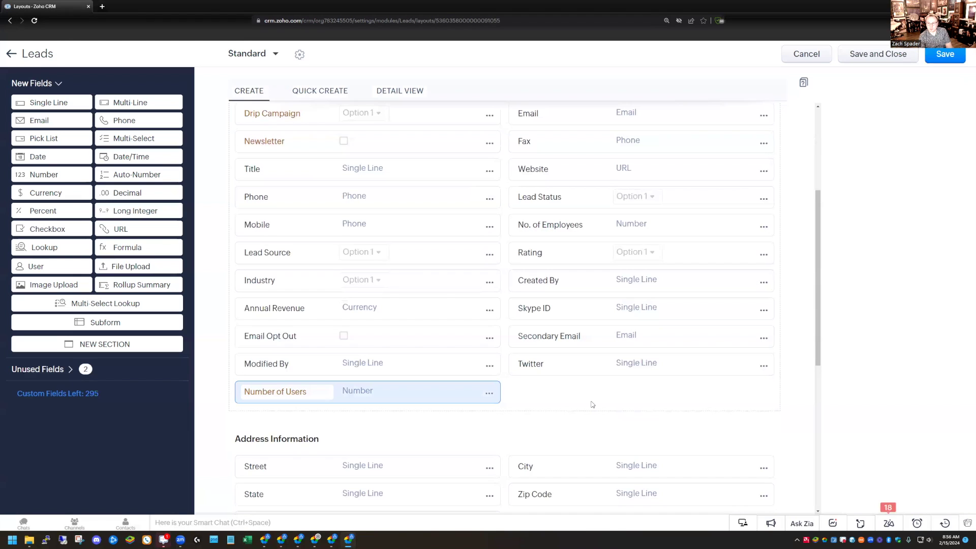
click(942, 60)
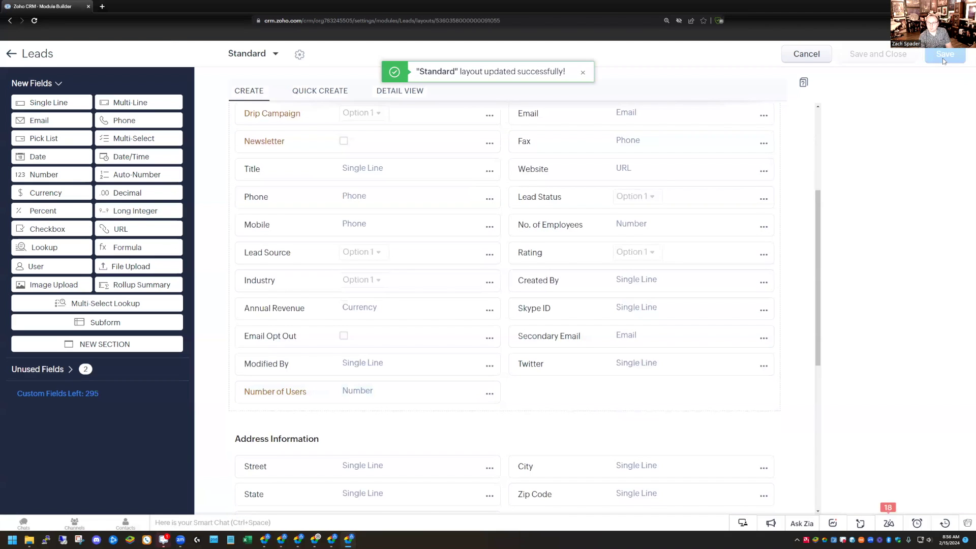
click(11, 54)
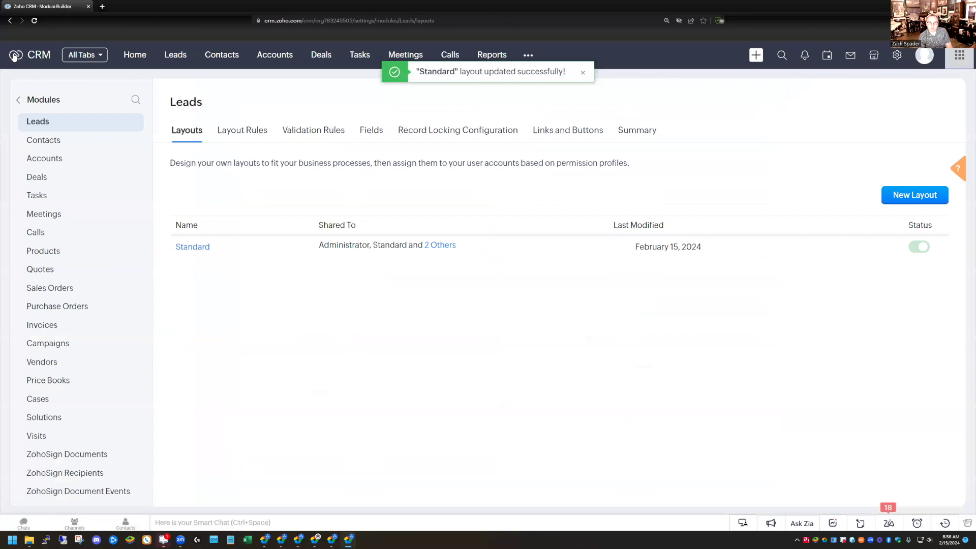
Check the Accounts module's Standard layout for the Number of Users field in the Account Information section.
click(43, 159)
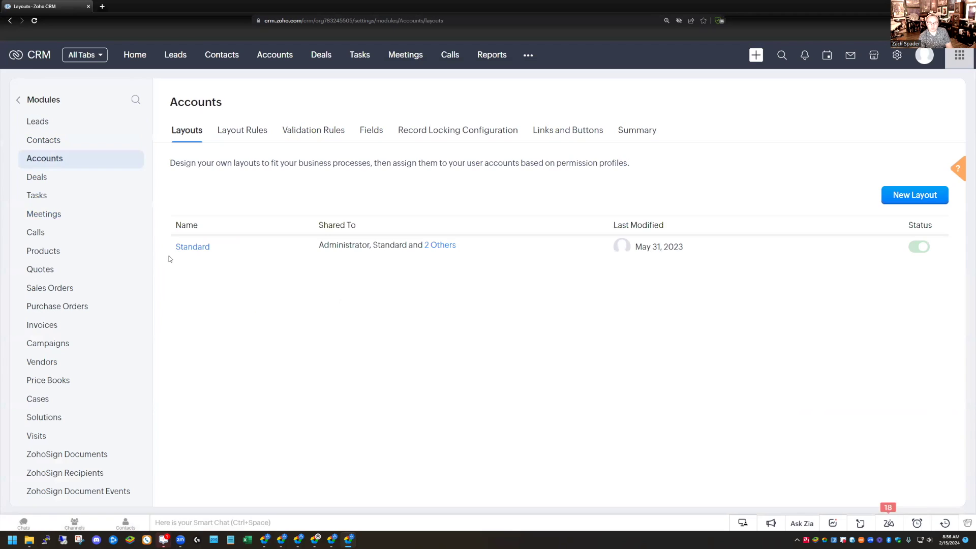
click(191, 251)
scroll(337, 322, down, 5)
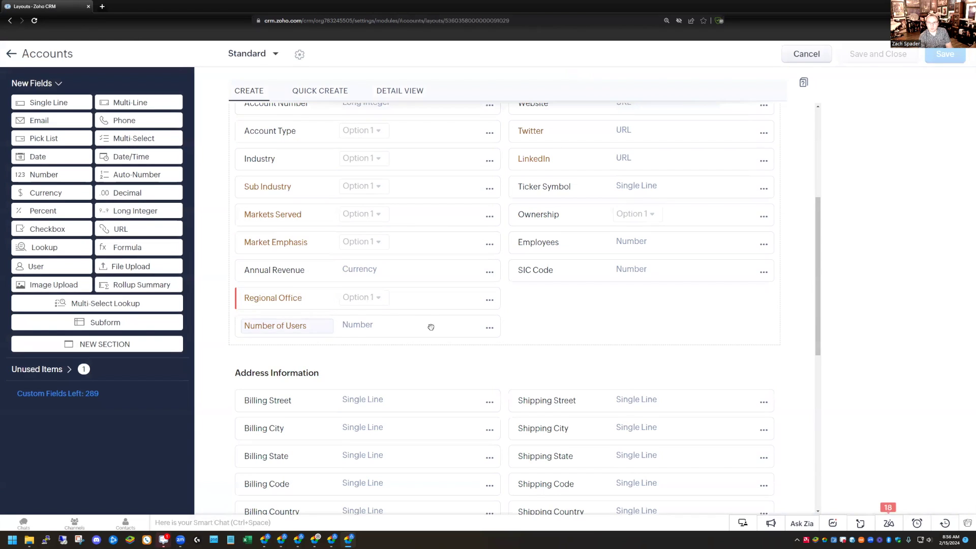
scroll(430, 325, up, 2)
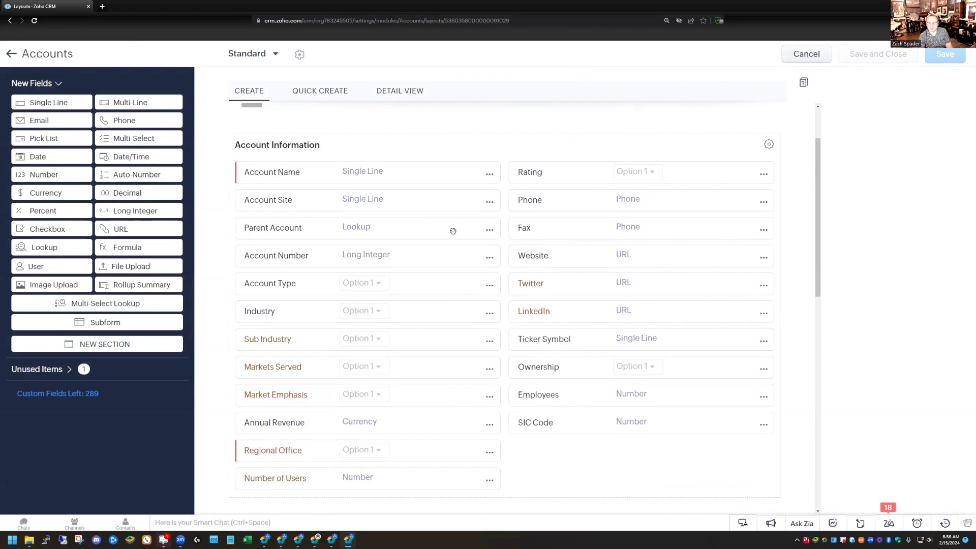
scroll(562, 301, down, 1)
scroll(562, 301, down, 3)
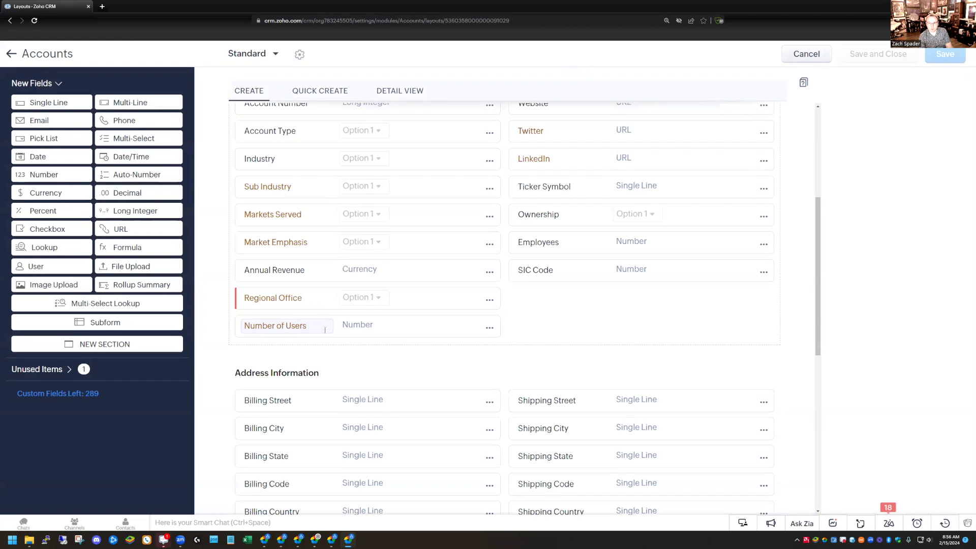
click(13, 59)
Check the Deals module's Standard layout for the Number of Users field in the Deal Information section.
click(40, 176)
click(196, 249)
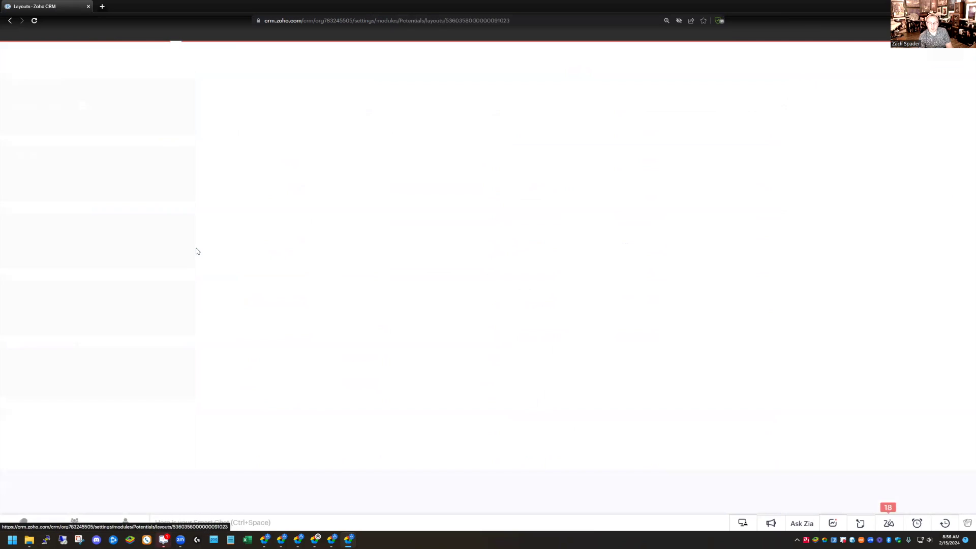
scroll(262, 361, down, 2)
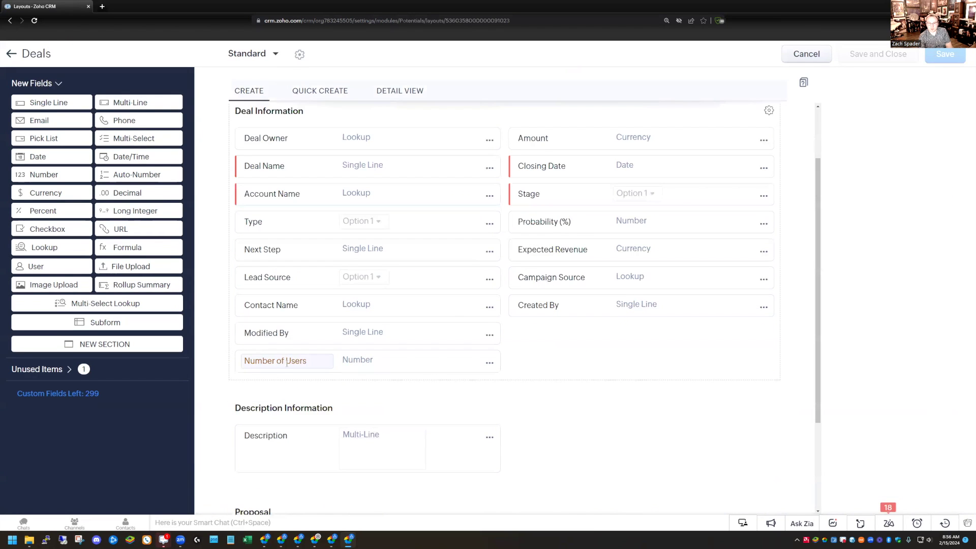
click(11, 54)
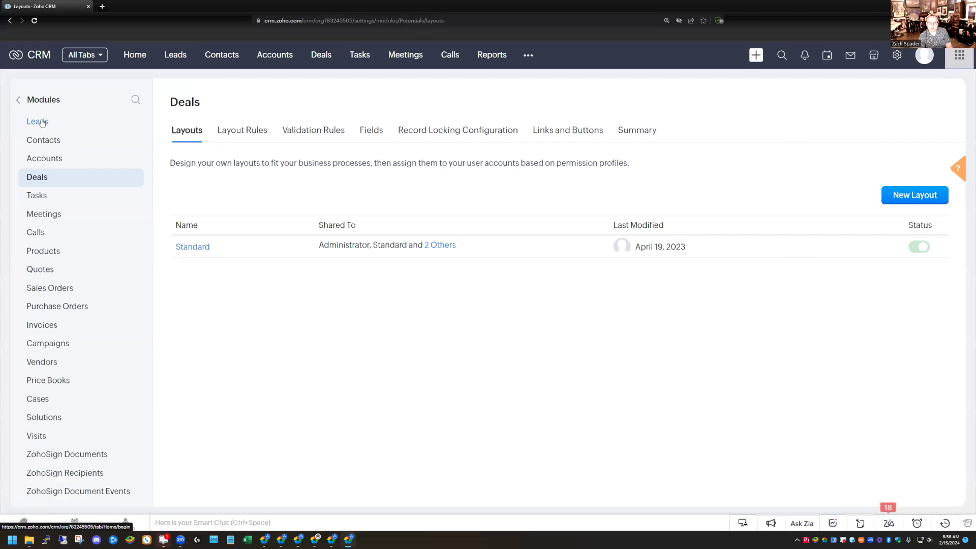
Examine how Number of Users is mapped in the Leads Standard layout's Lead Conversion Mapping, then leave without changes.
click(44, 125)
click(218, 247)
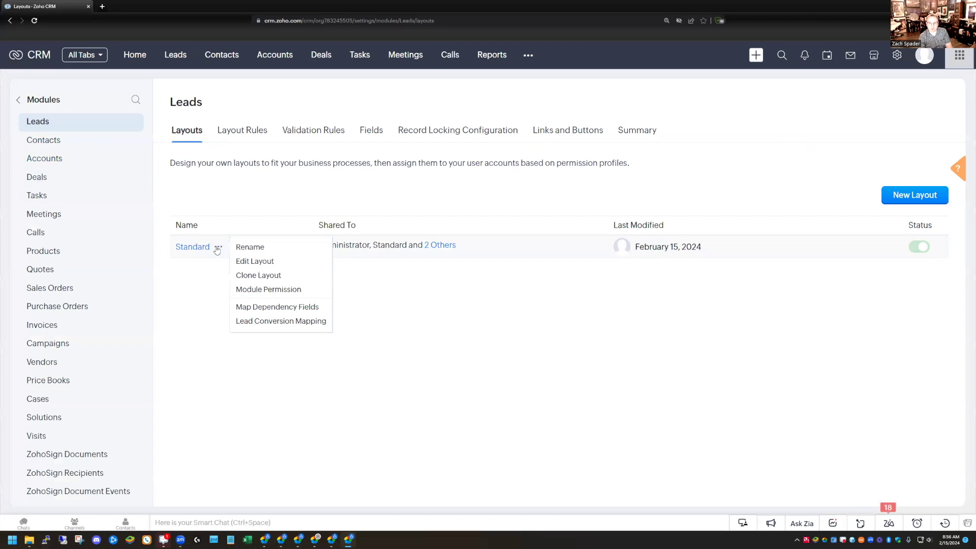
click(264, 324)
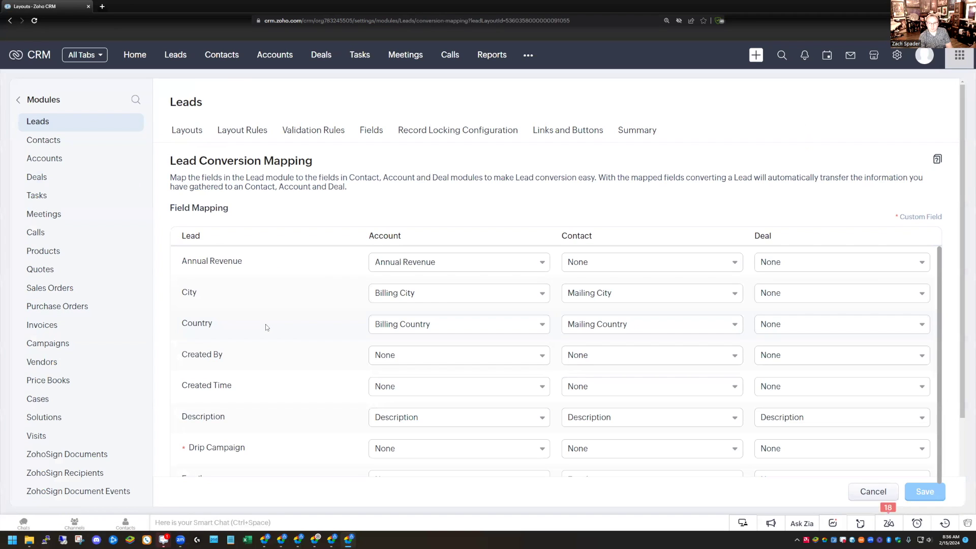
scroll(334, 335, down, 9)
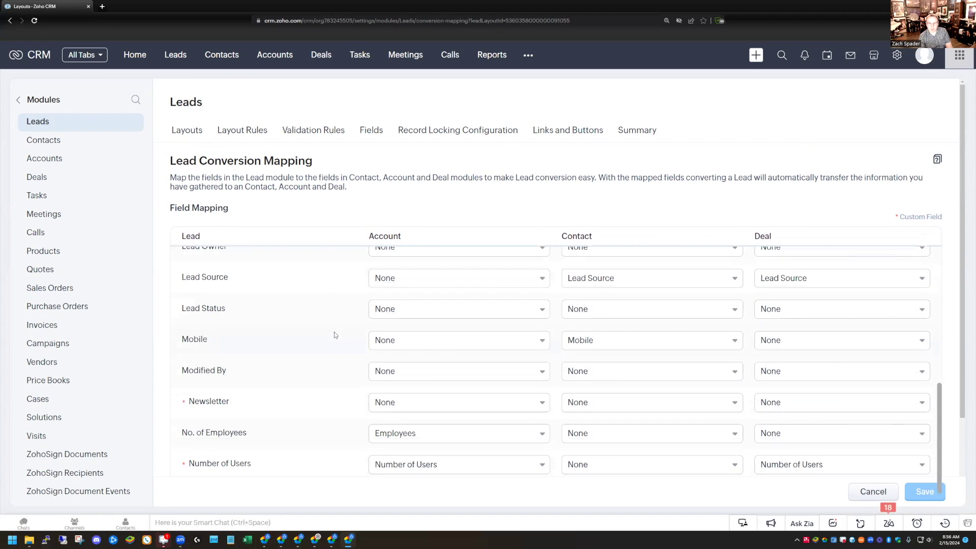
scroll(334, 336, down, 1)
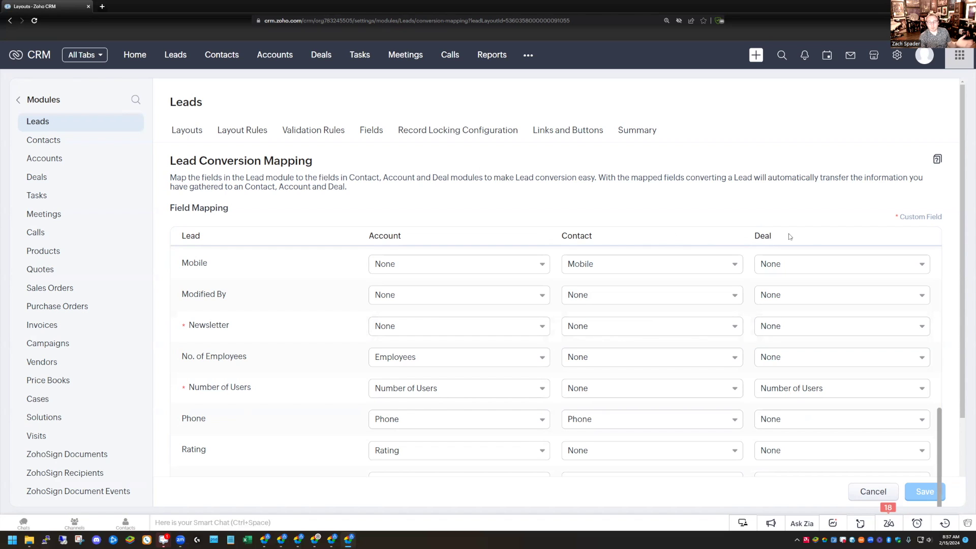
click(873, 492)
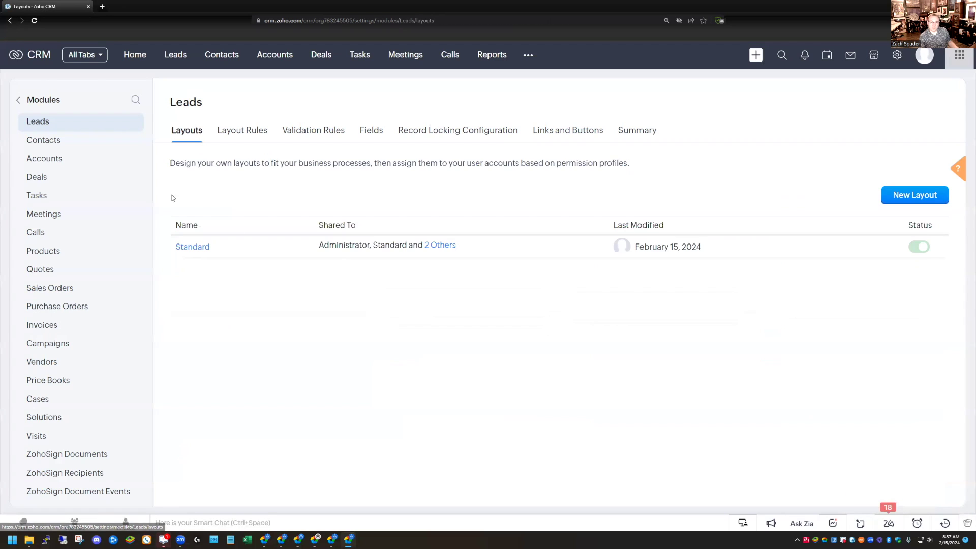
Add a Number field named "Number of Decision Makers" below Number of Users in the Leads Standard layout.
click(194, 247)
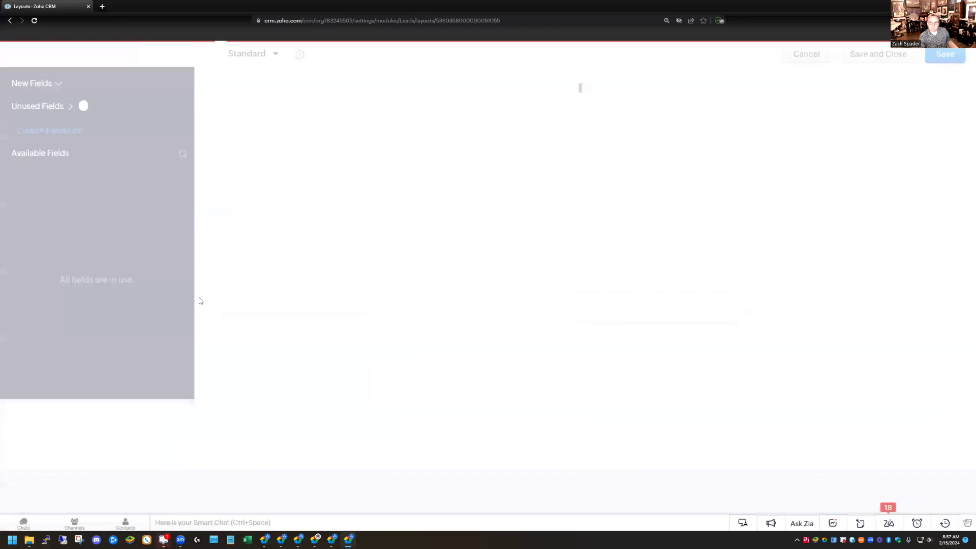
scroll(200, 300, down, 3)
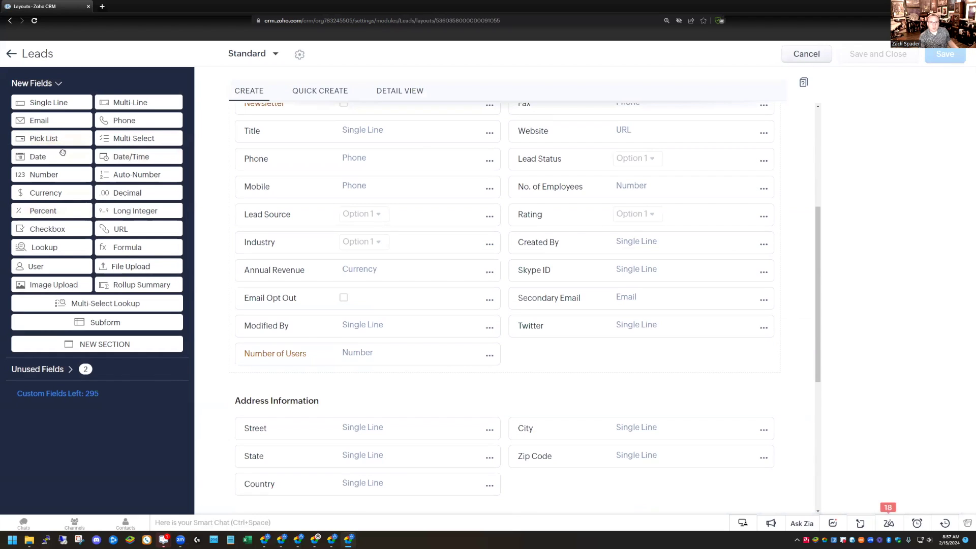
drag(41, 175, 264, 380)
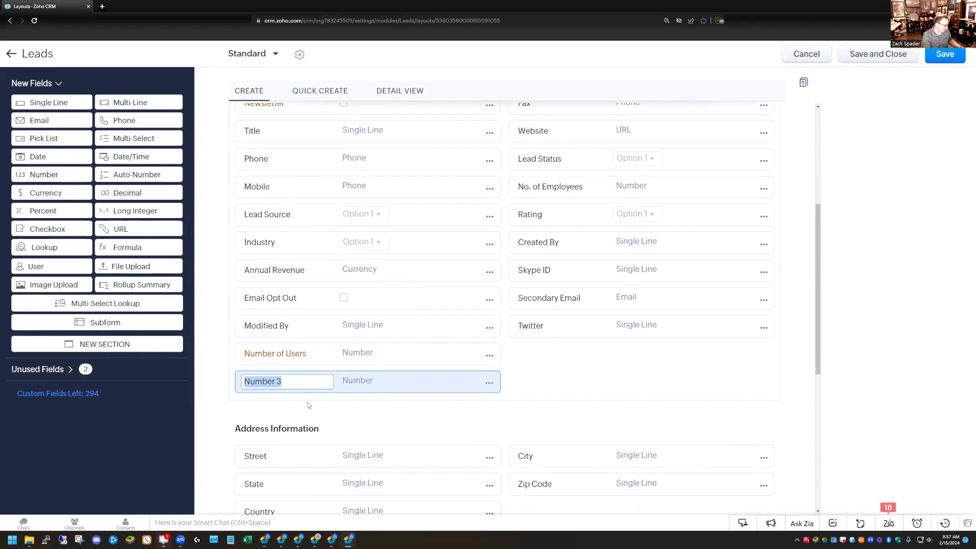
text(Numb)
text(er of D)
text(ecidion Maker)
text(s)
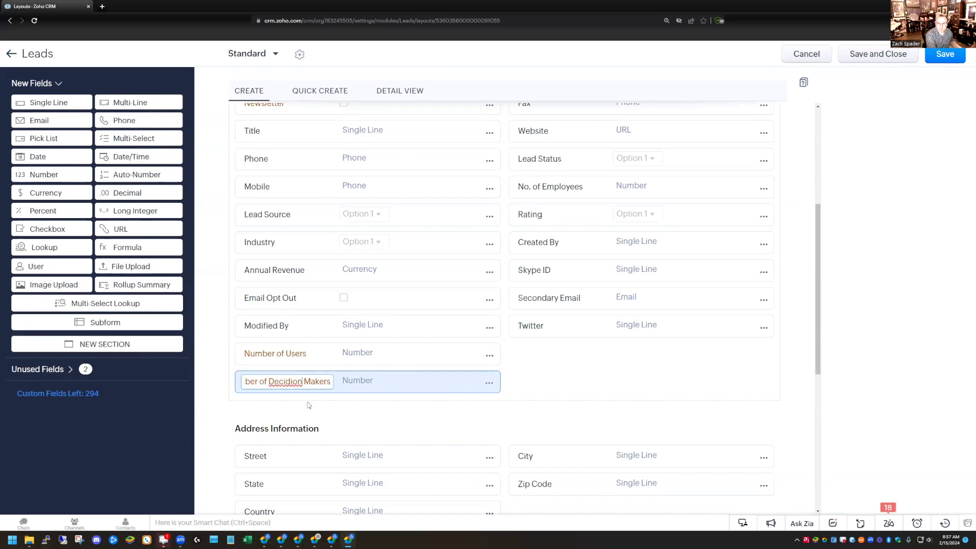
key(BackSpace)
text(s)
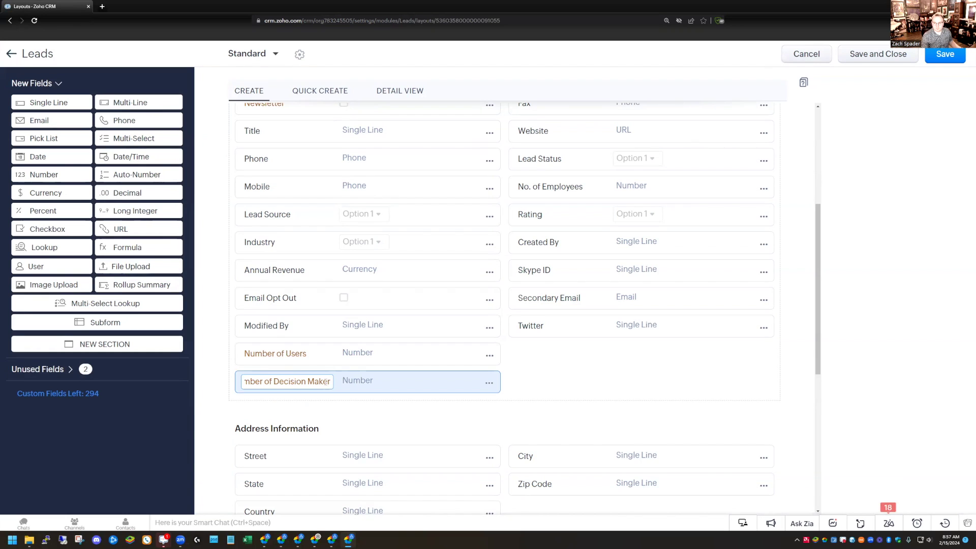
click(327, 384)
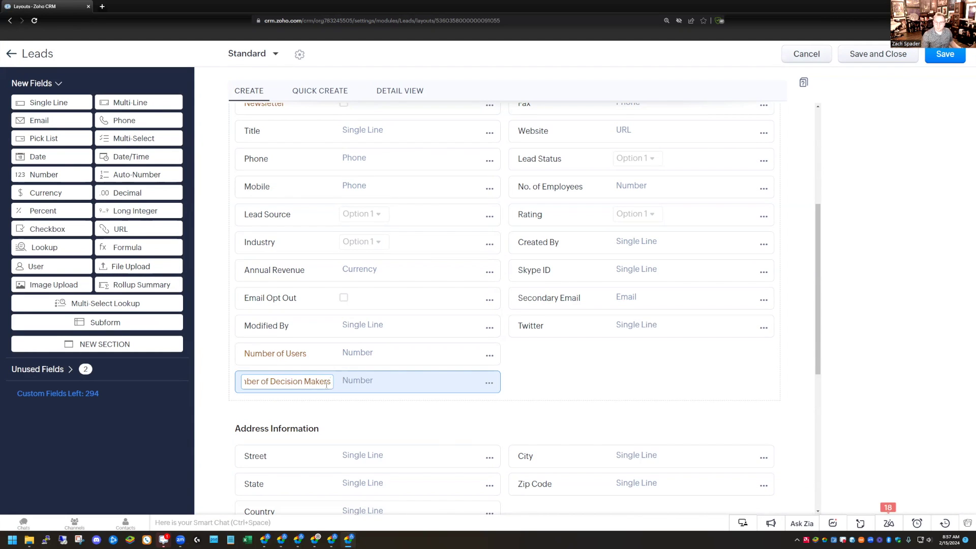
click(802, 160)
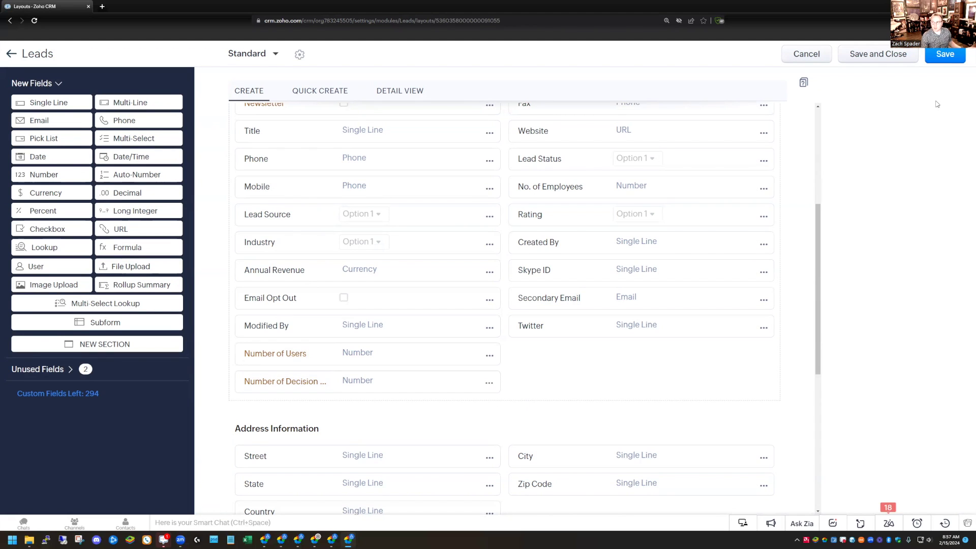
Save the changes to the Leads Standard layout.
click(942, 56)
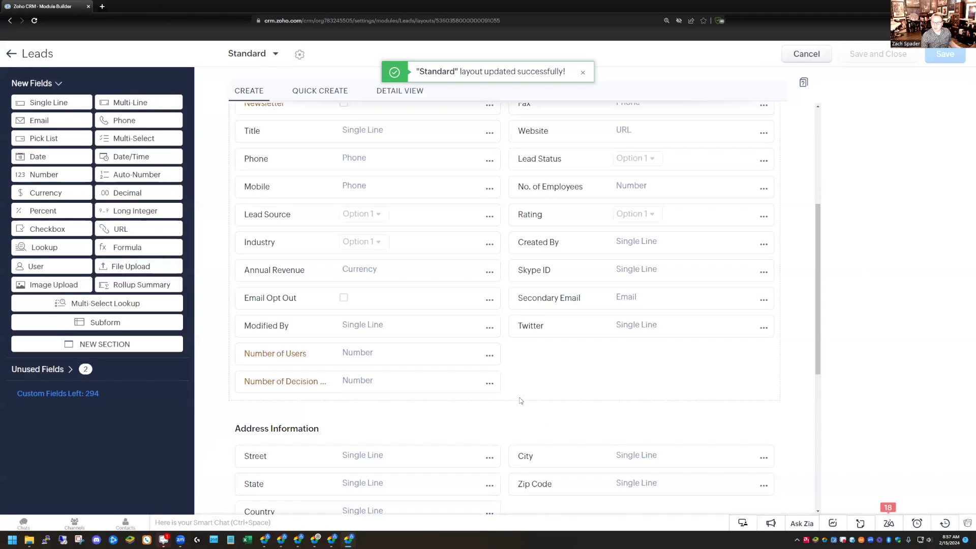
click(490, 385)
click(455, 431)
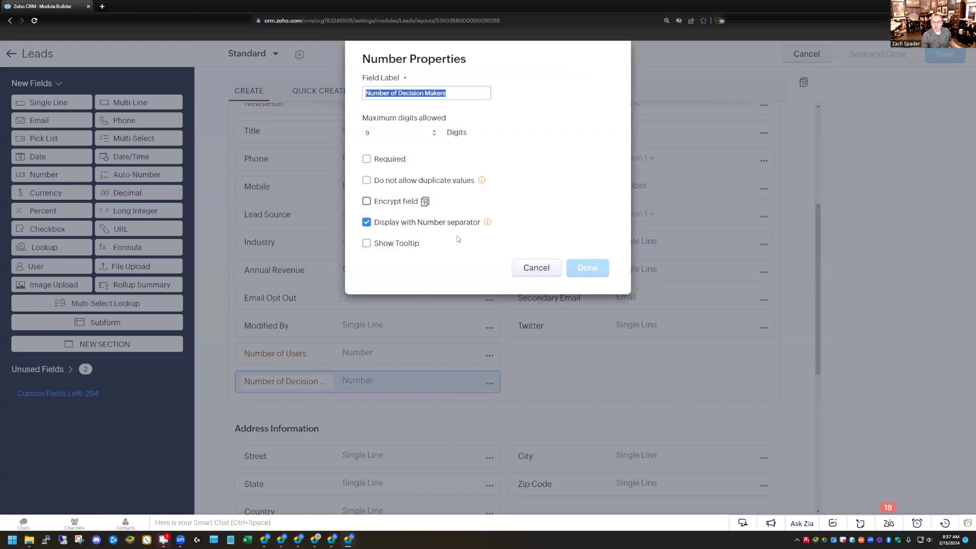
click(536, 267)
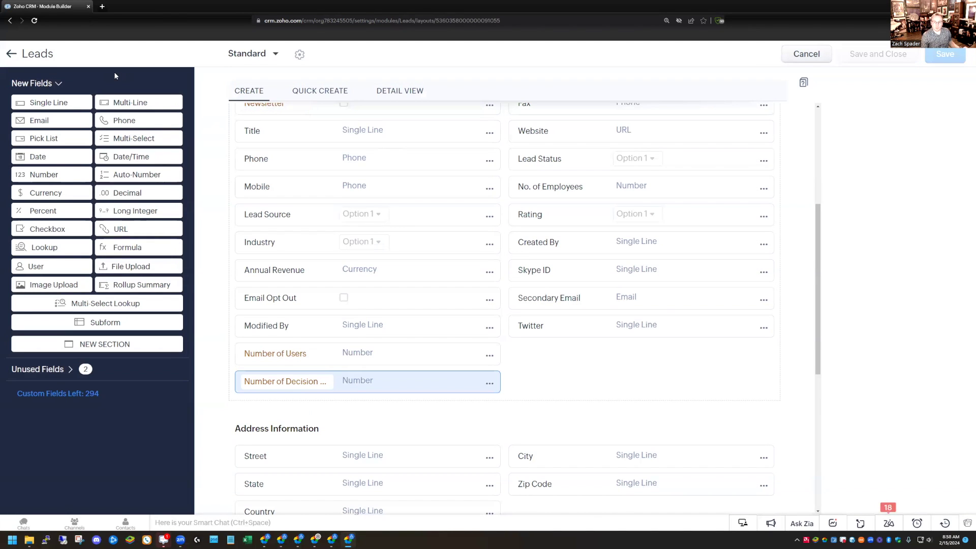
Copy the label of the Number of Decision Makers field and leave the Leads Standard layout.
click(256, 380)
drag(255, 381, 340, 385)
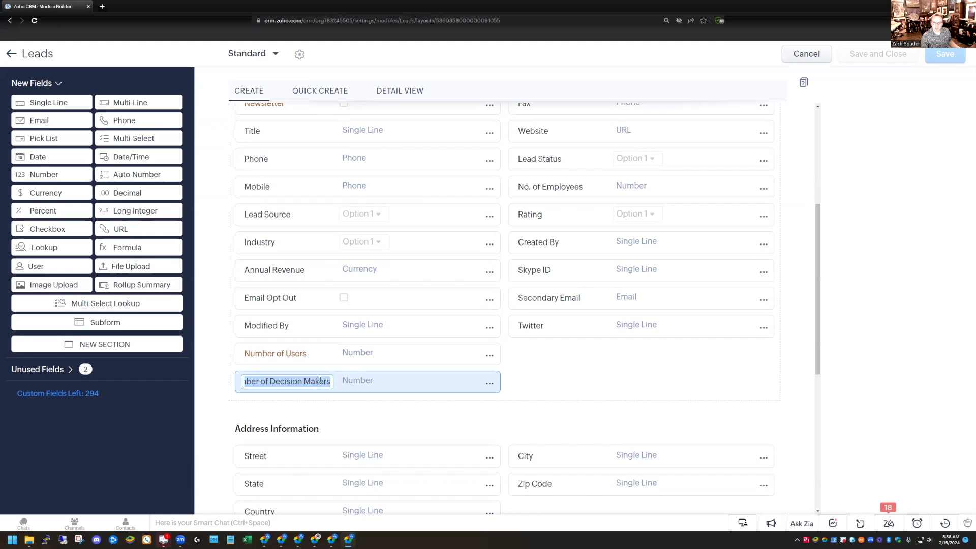
right_click(300, 381)
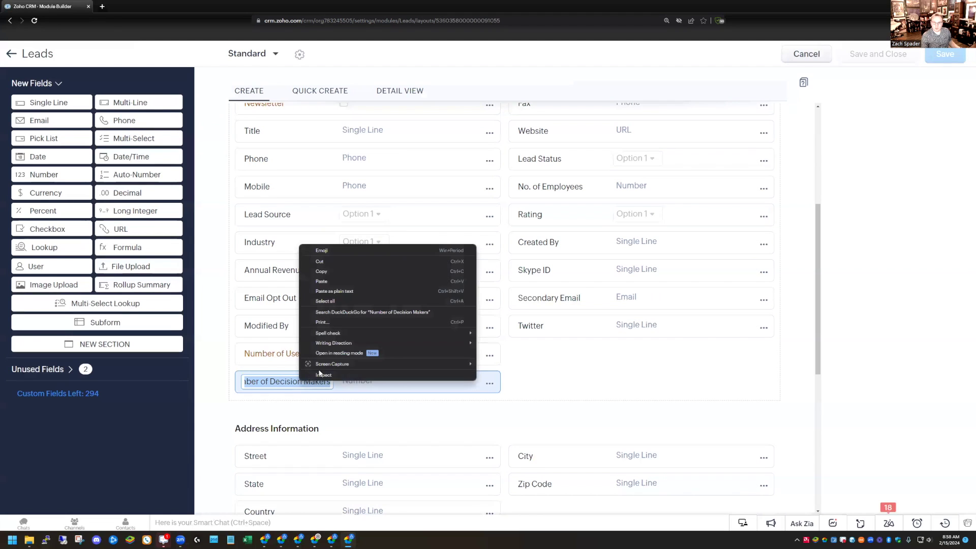
click(320, 271)
click(12, 55)
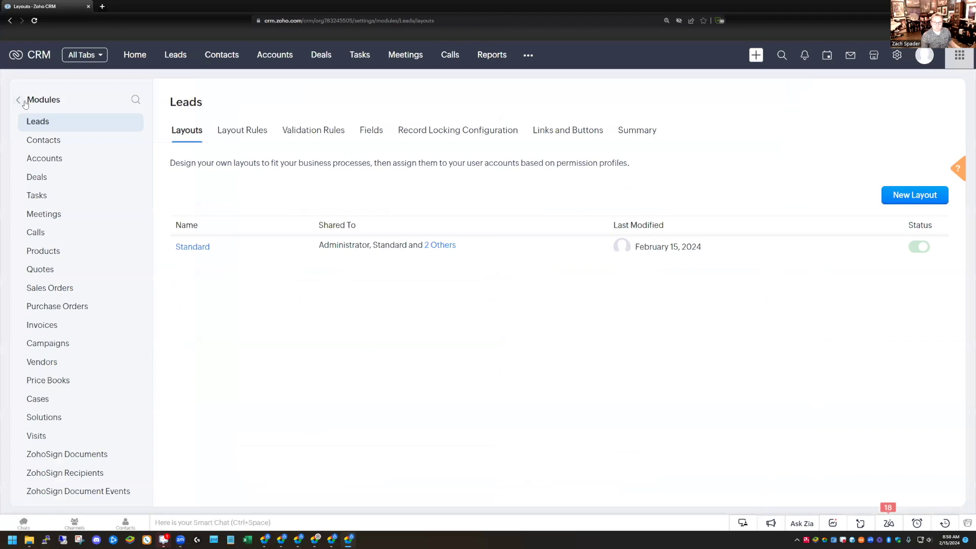
Add a Number field named "Number of Decision Makers" below Number of Users in the Accounts Standard layout and save the layout.
click(45, 160)
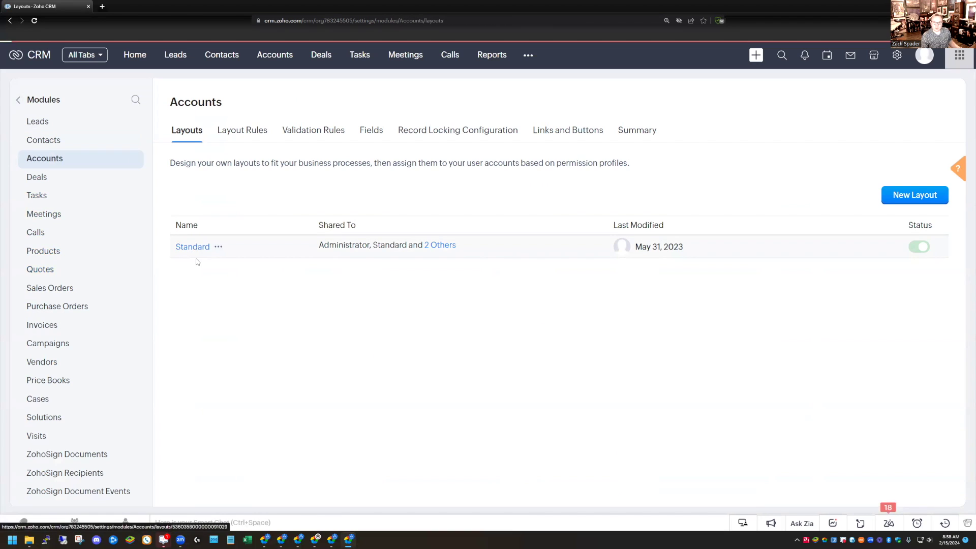
click(193, 247)
scroll(320, 292, down, 3)
drag(47, 176, 294, 430)
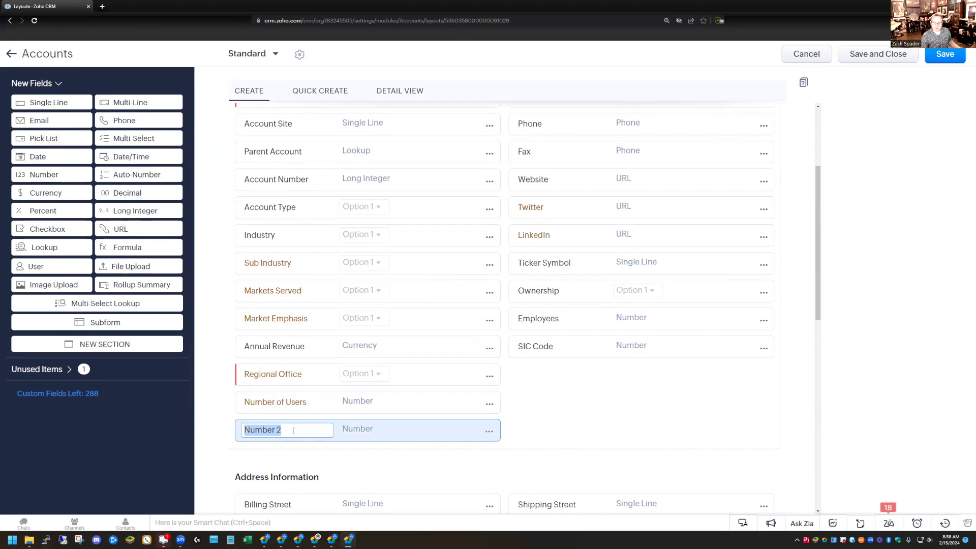
text(Number of Decision Makers)
key(Return)
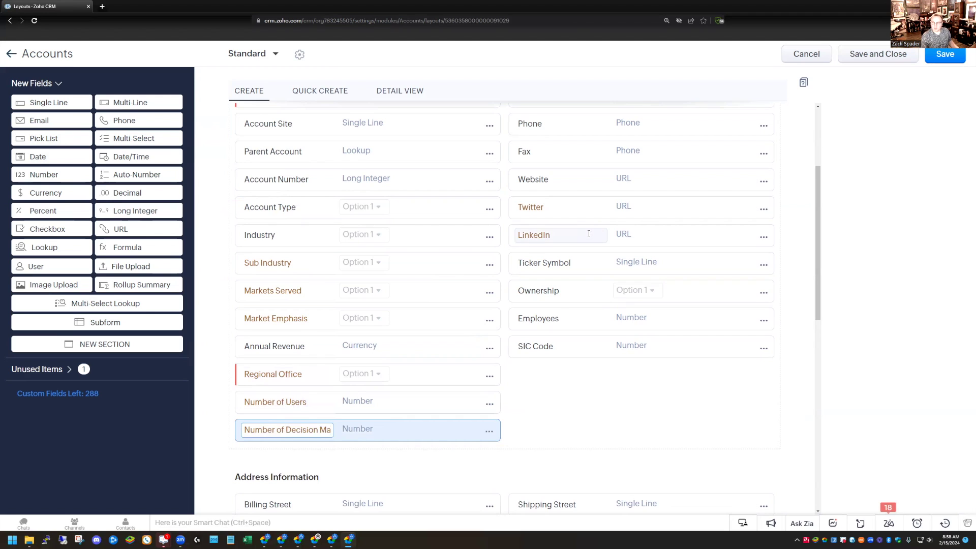
scroll(660, 204, down, 1)
click(943, 57)
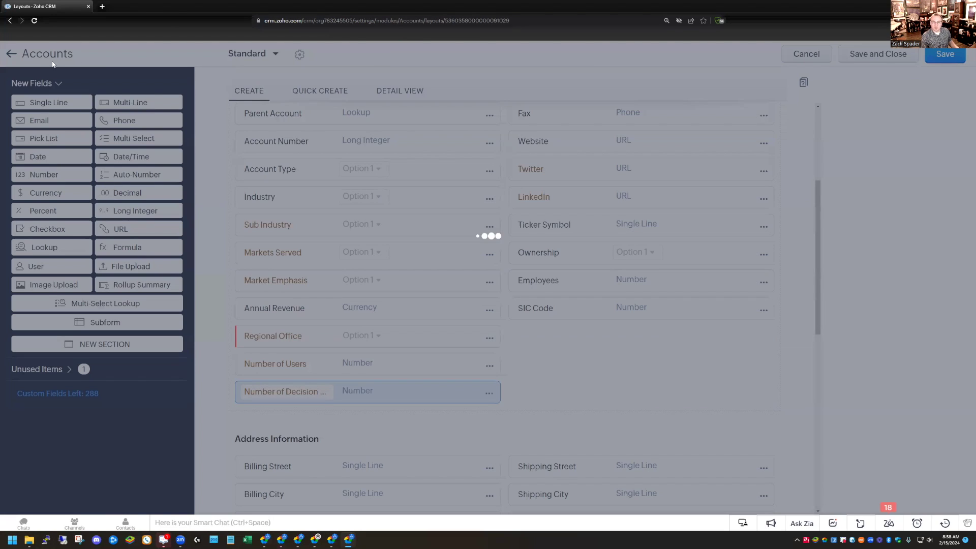
click(10, 55)
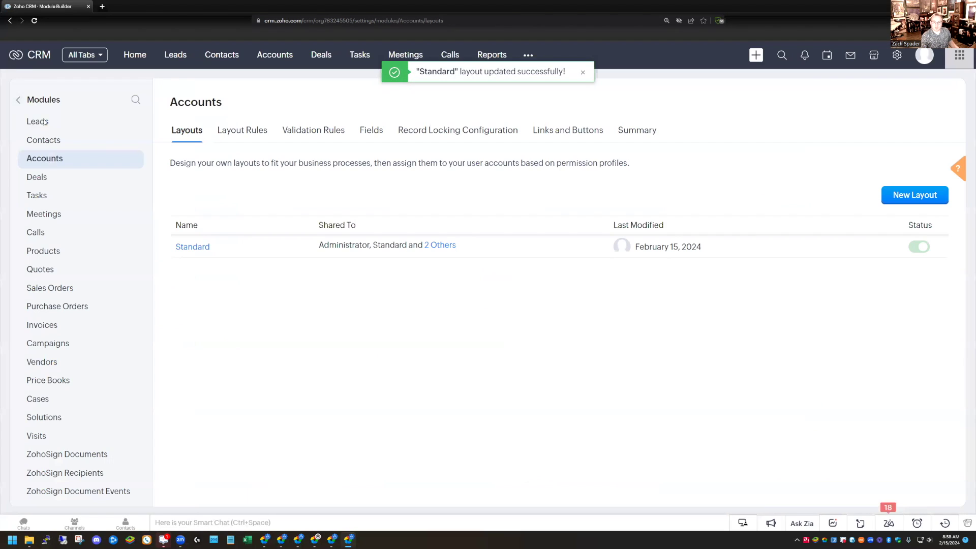
Add a Number field named "Number of Decision Makers" below Number of Users in the Deals Standard layout and save the layout.
click(188, 248)
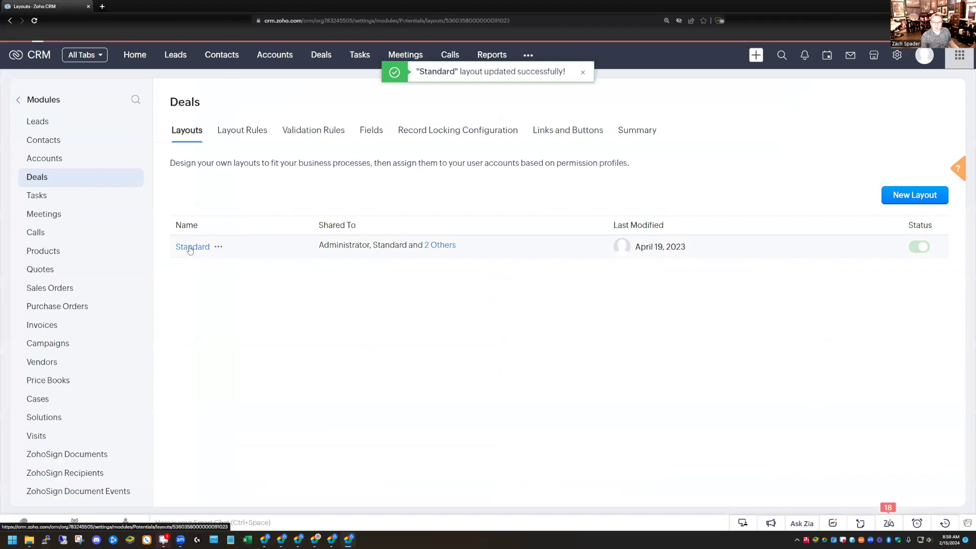
drag(52, 174, 282, 467)
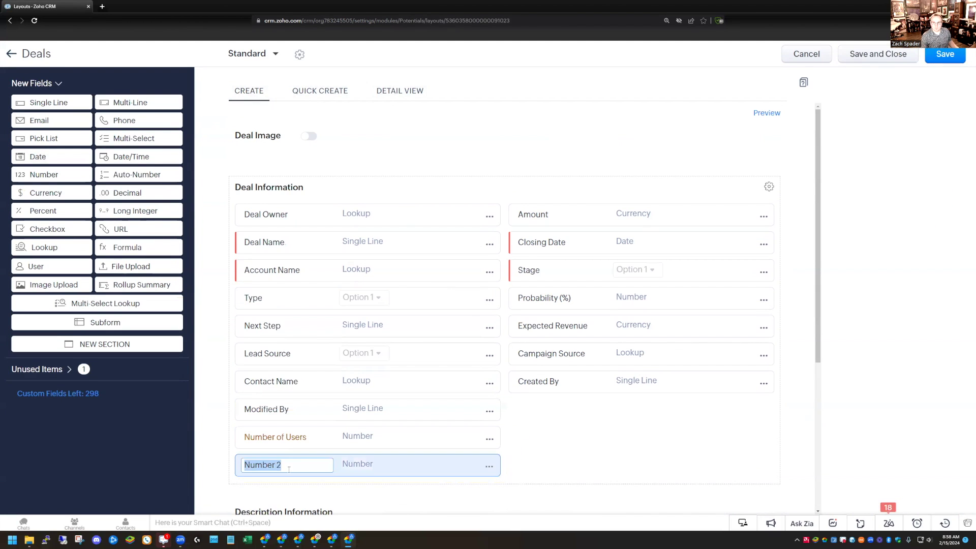
text(Number of Decision Makers)
click(945, 58)
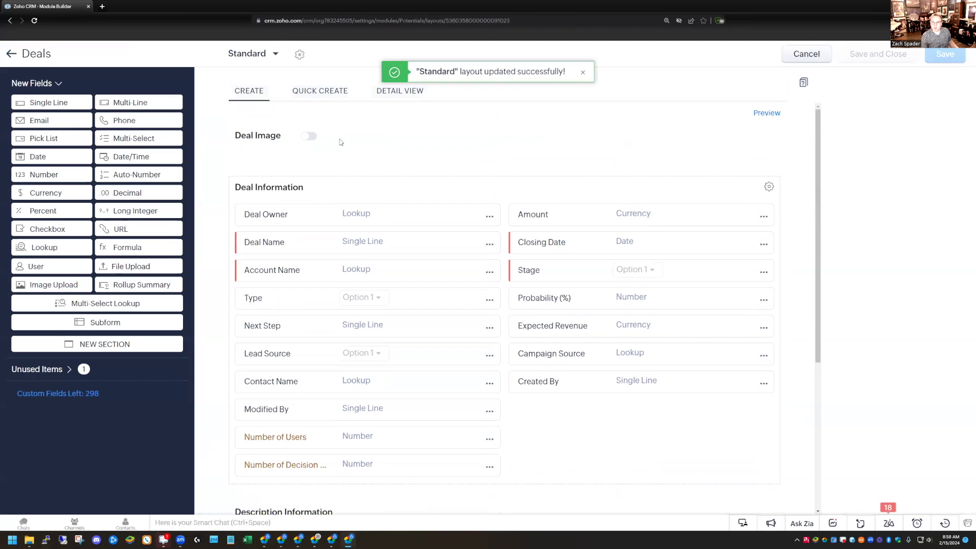
click(11, 55)
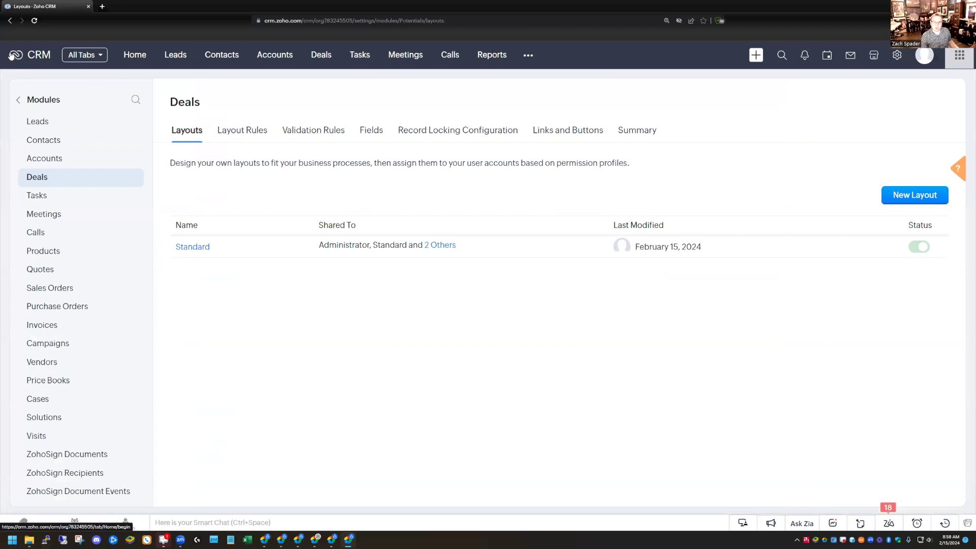
In the Leads Standard layout's Lead Conversion Mapping, map Number of Decision Makers to the same-named Account and Deal fields and save.
click(38, 122)
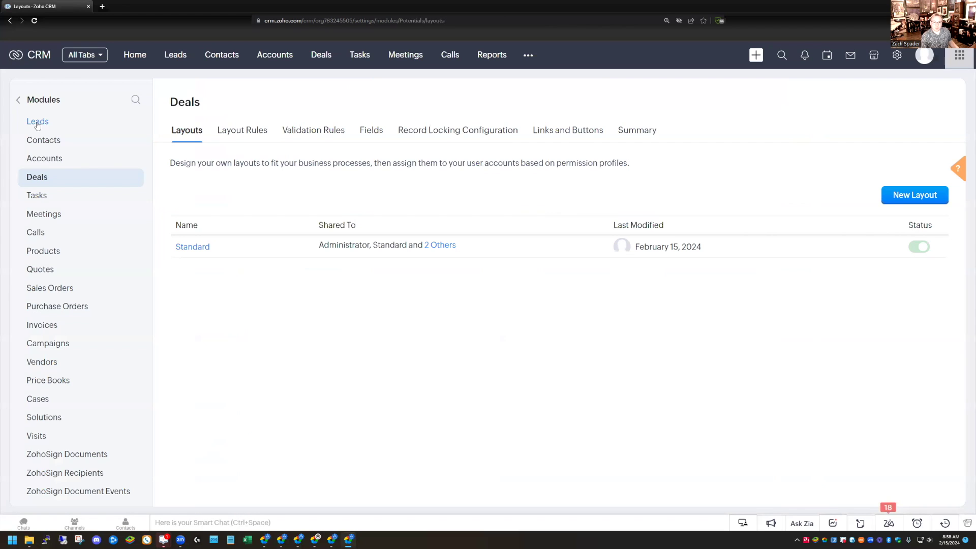
click(215, 248)
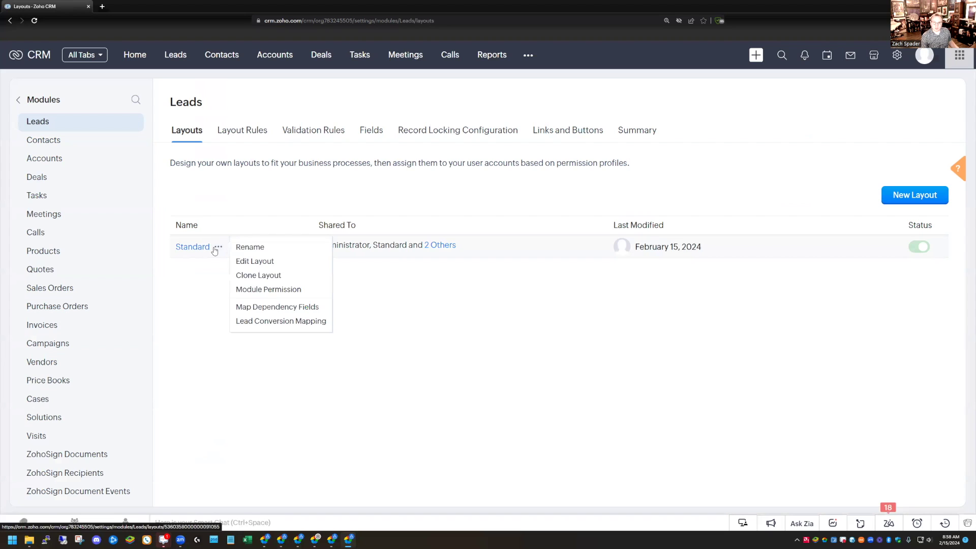
click(259, 322)
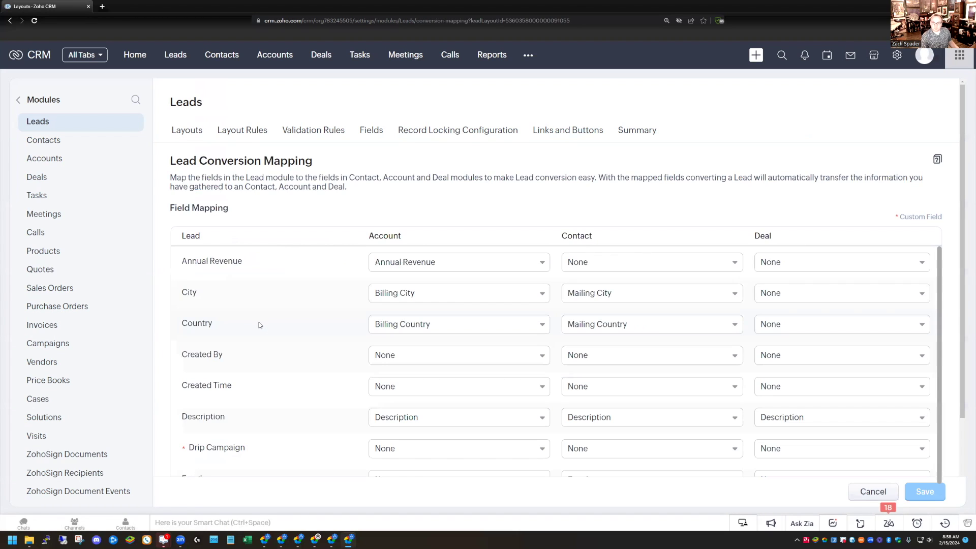
scroll(285, 321, down, 10)
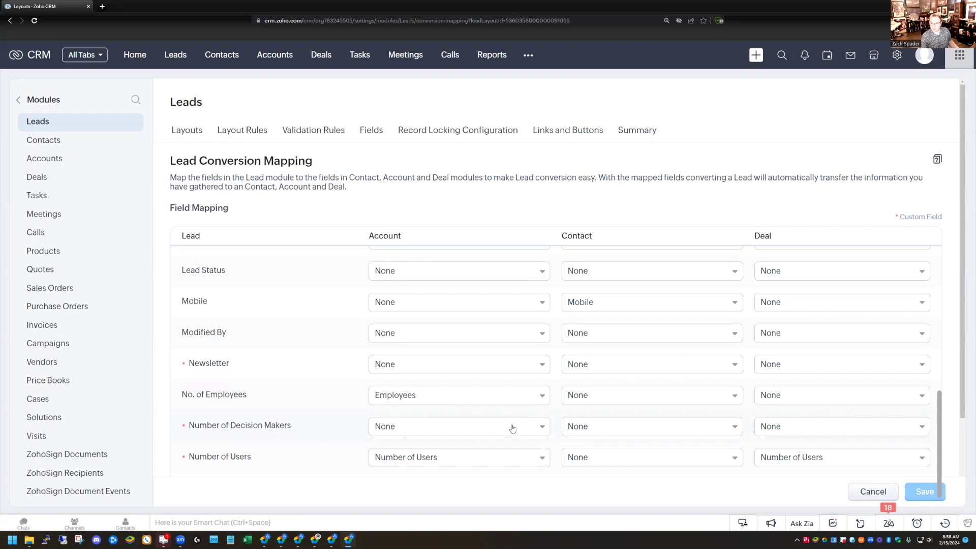
click(405, 428)
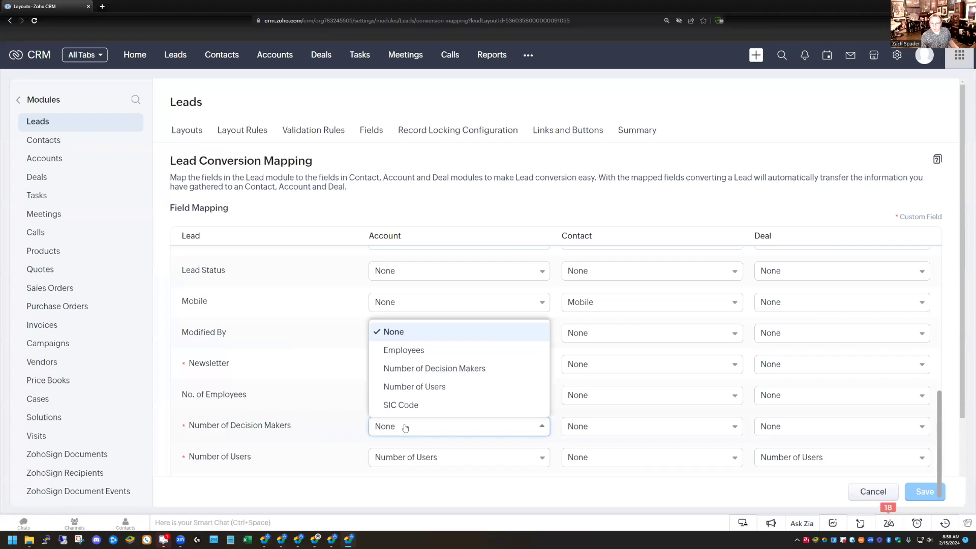
click(414, 368)
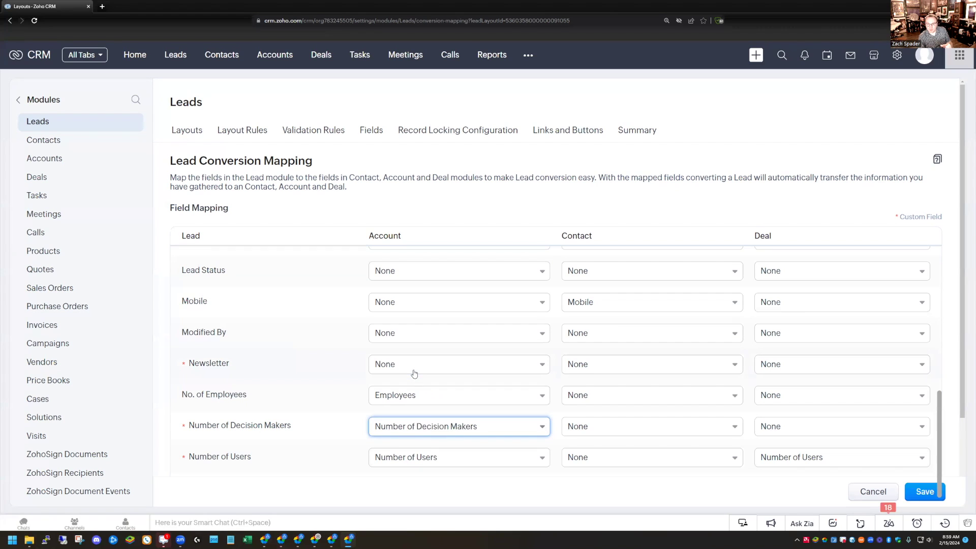
click(809, 426)
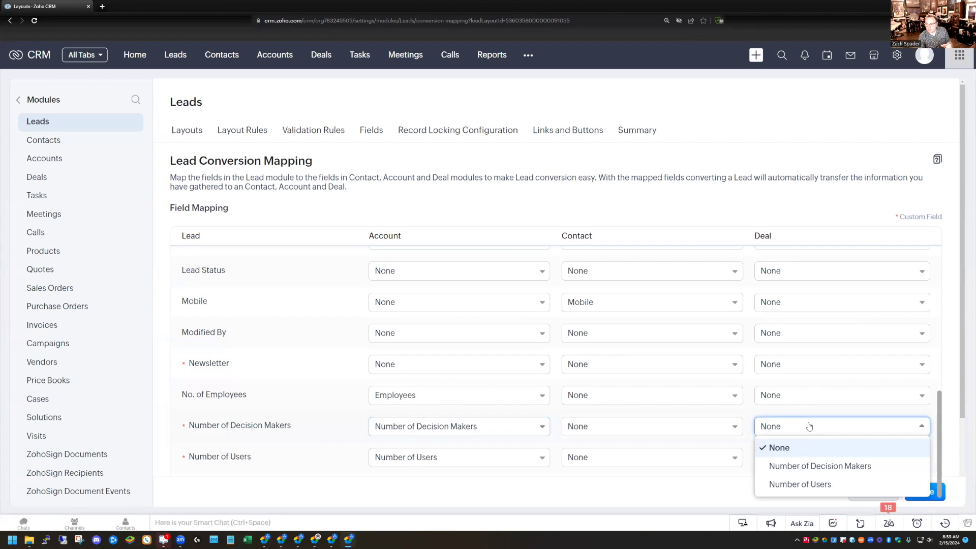
click(810, 466)
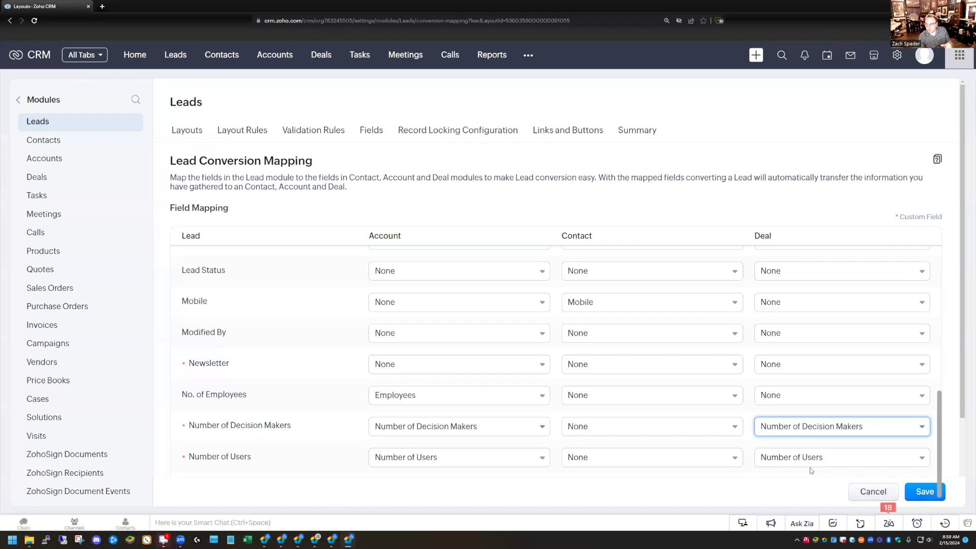
click(917, 496)
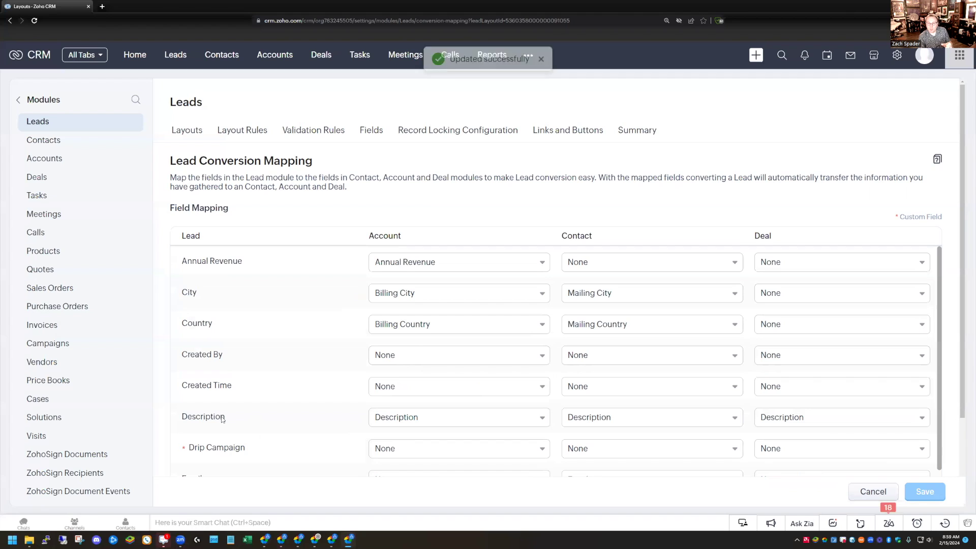
scroll(273, 409, down, 10)
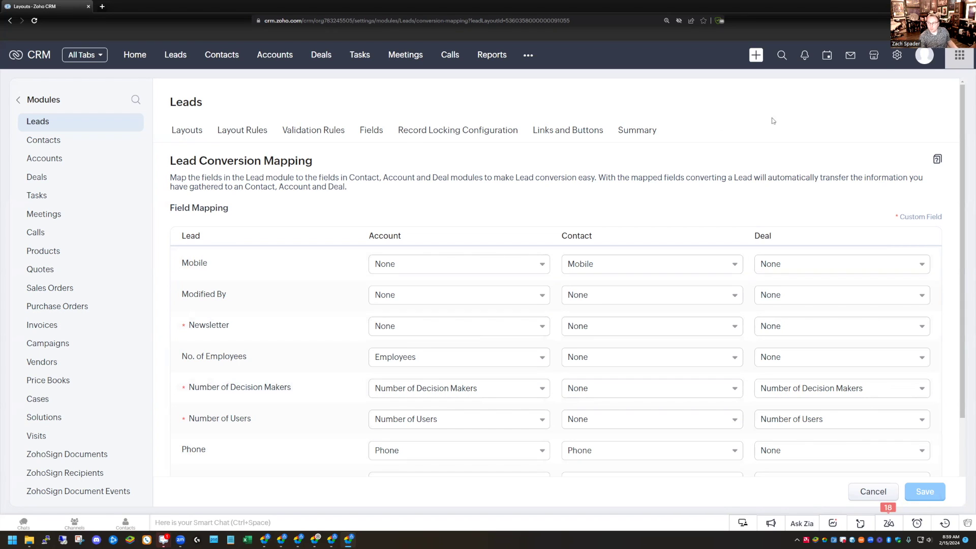
click(873, 491)
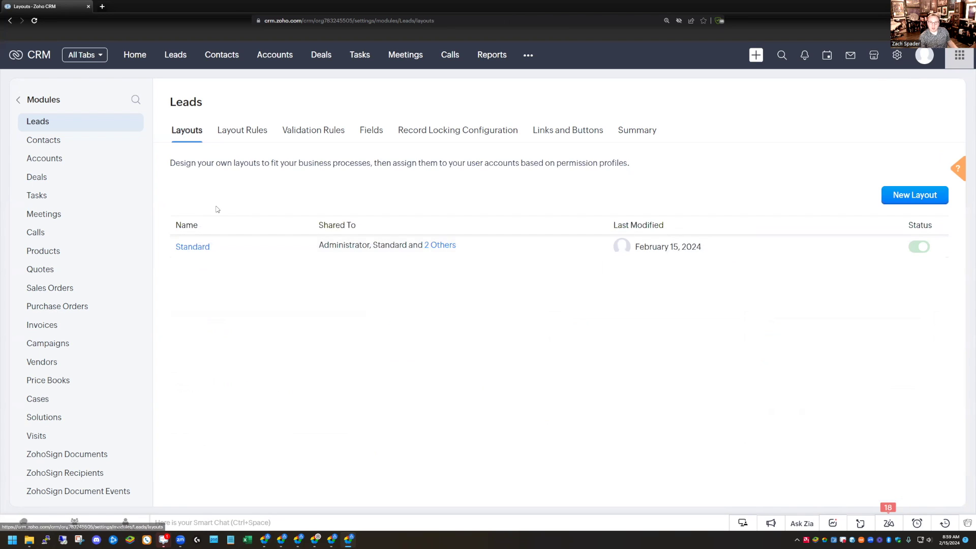
Add a Single Line field named "Number of Contacts" below Number of Decision Makers in the Leads Standard layout and save the layout.
click(189, 249)
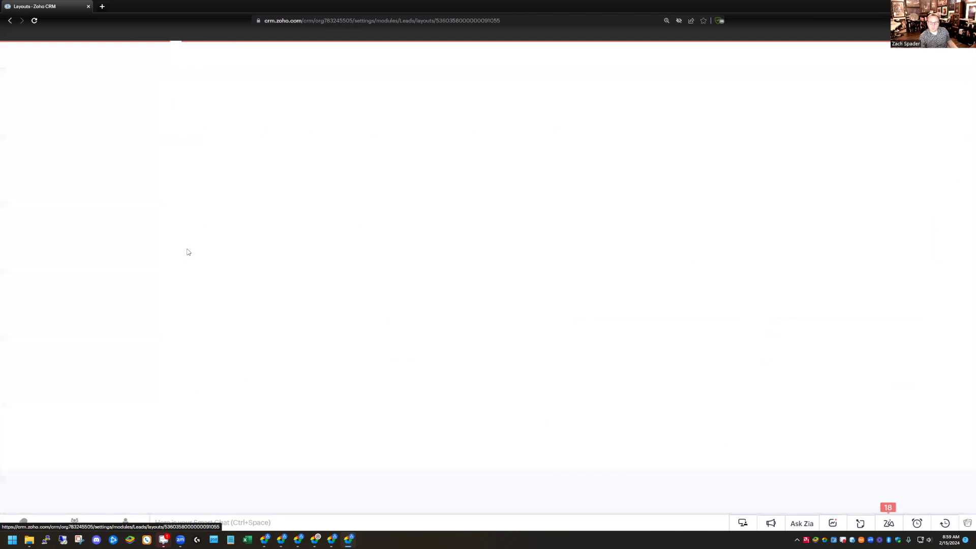
scroll(216, 278, down, 4)
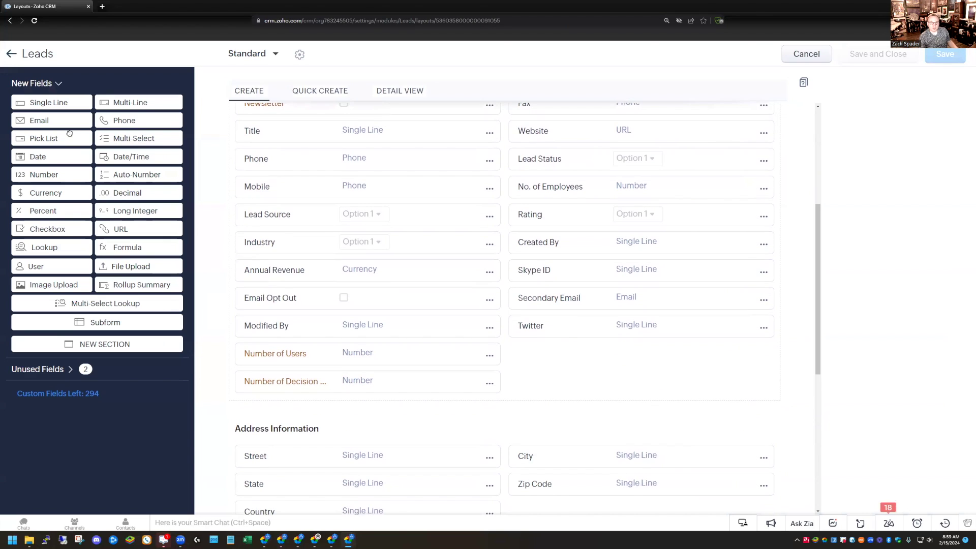
drag(46, 103, 296, 454)
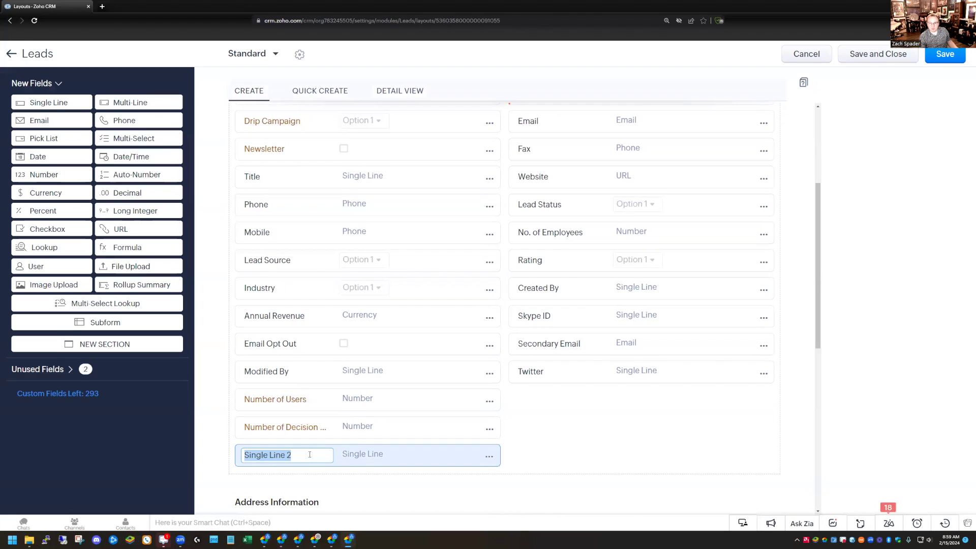
text(Number of)
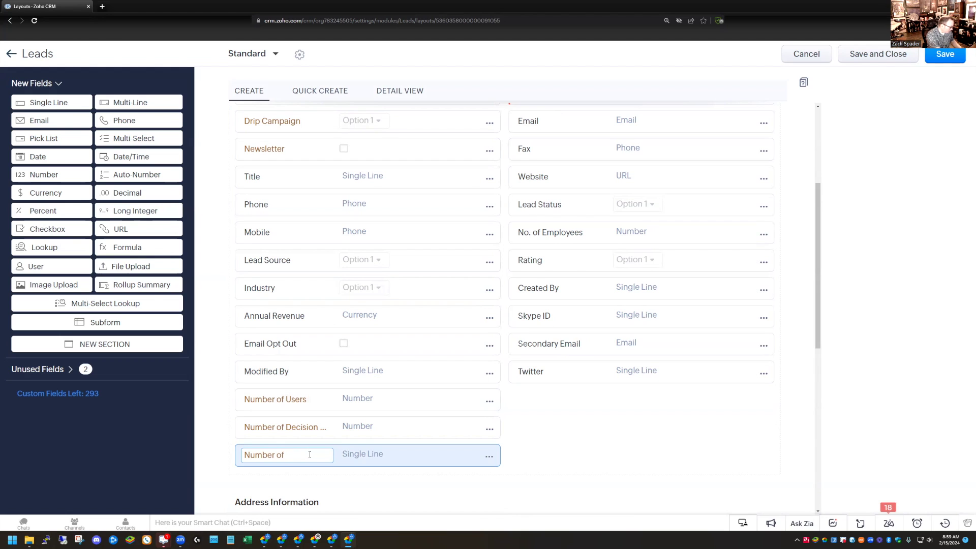
text( Contacts)
scroll(305, 447, down, 1)
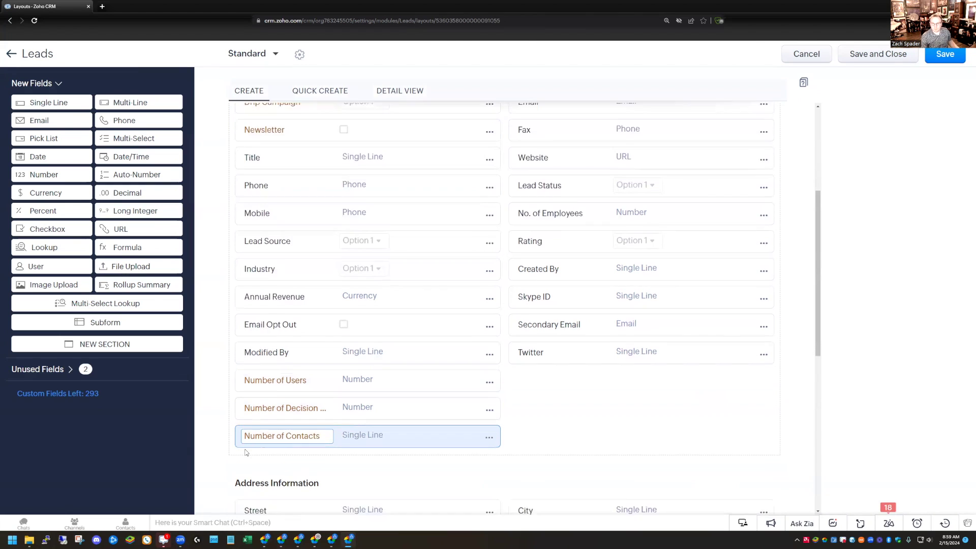
click(214, 416)
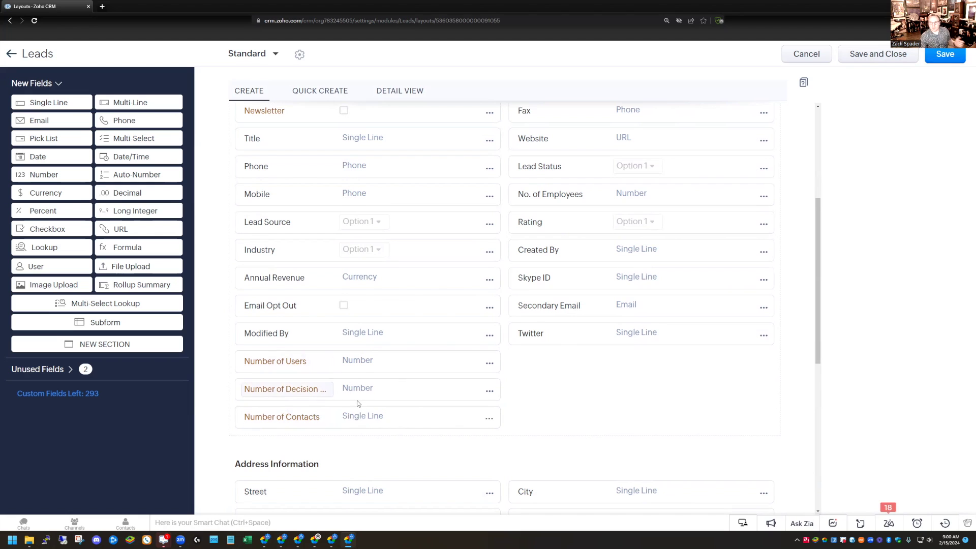
click(944, 60)
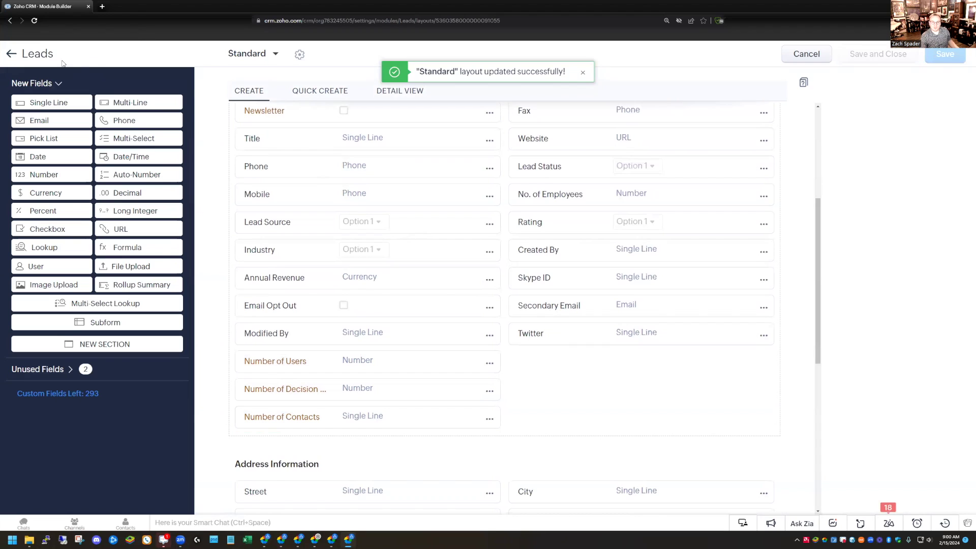
click(11, 53)
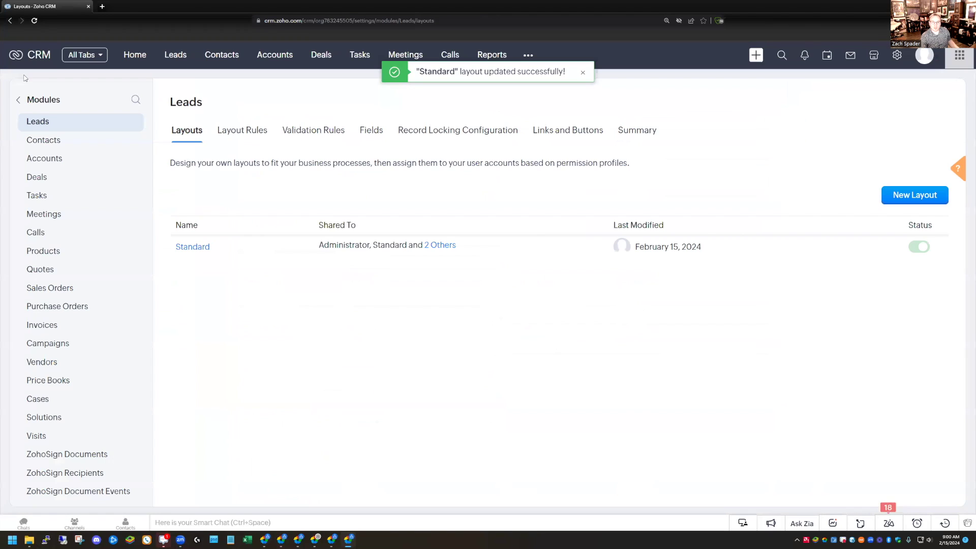
Add a Number field named "Number of Contacts" below Number of Decision Makers in the Accounts Standard layout and save the layout.
click(42, 158)
click(198, 249)
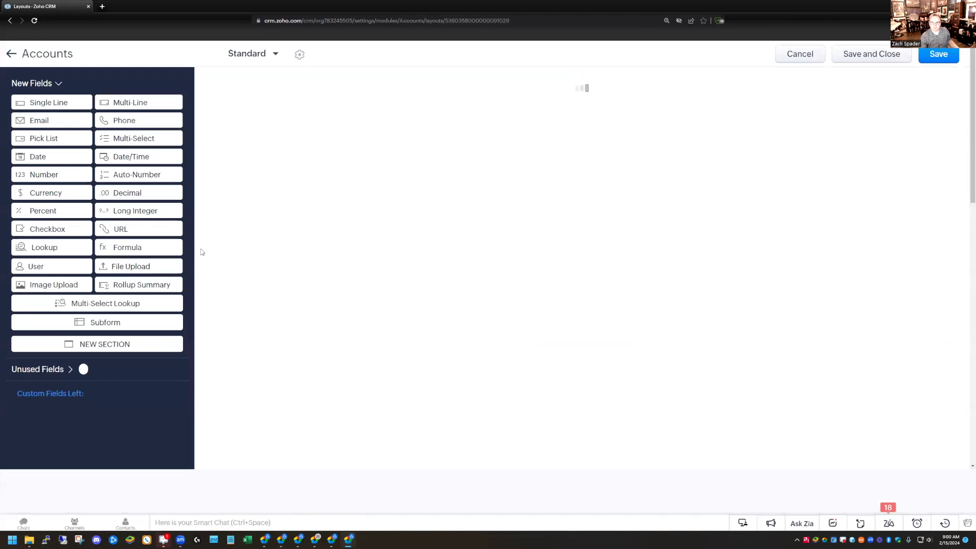
scroll(303, 320, down, 4)
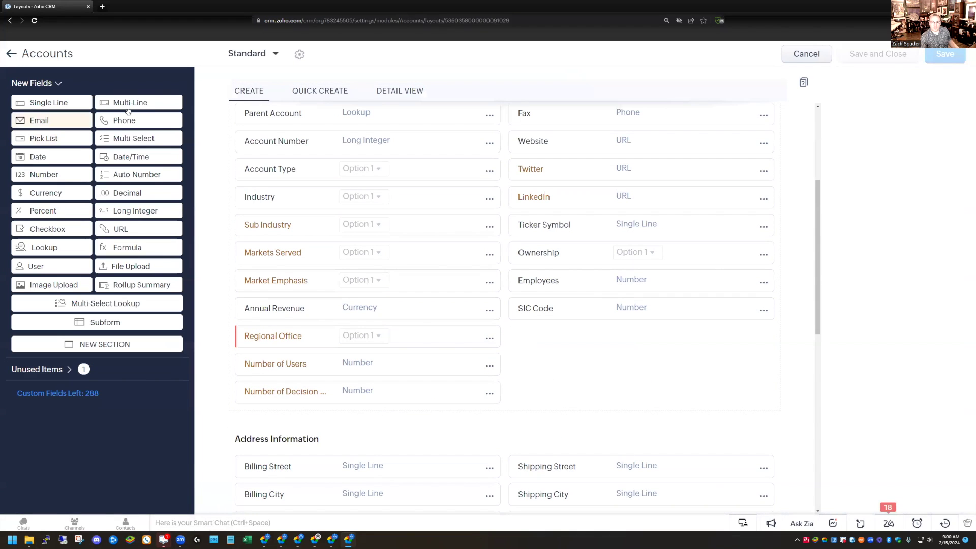
drag(49, 176, 279, 443)
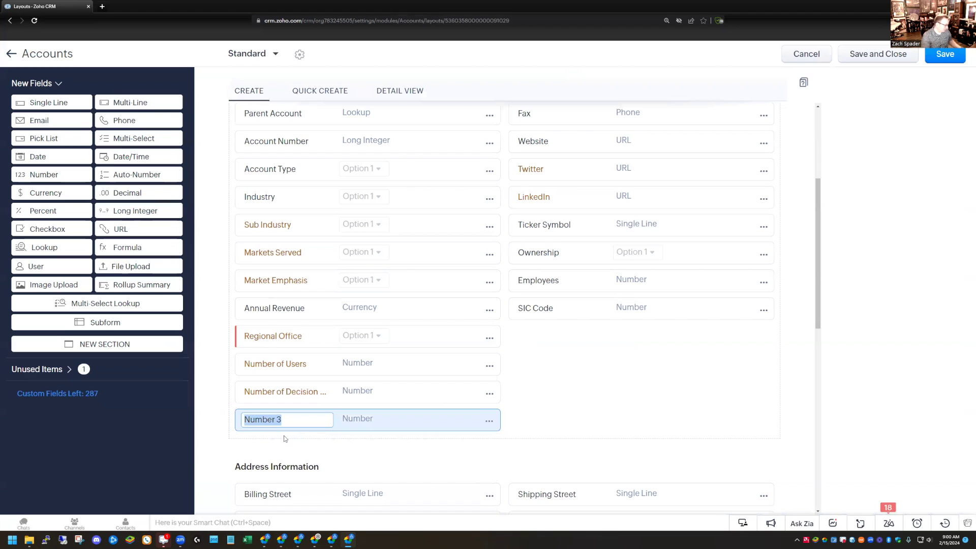
text(Number of Contacts)
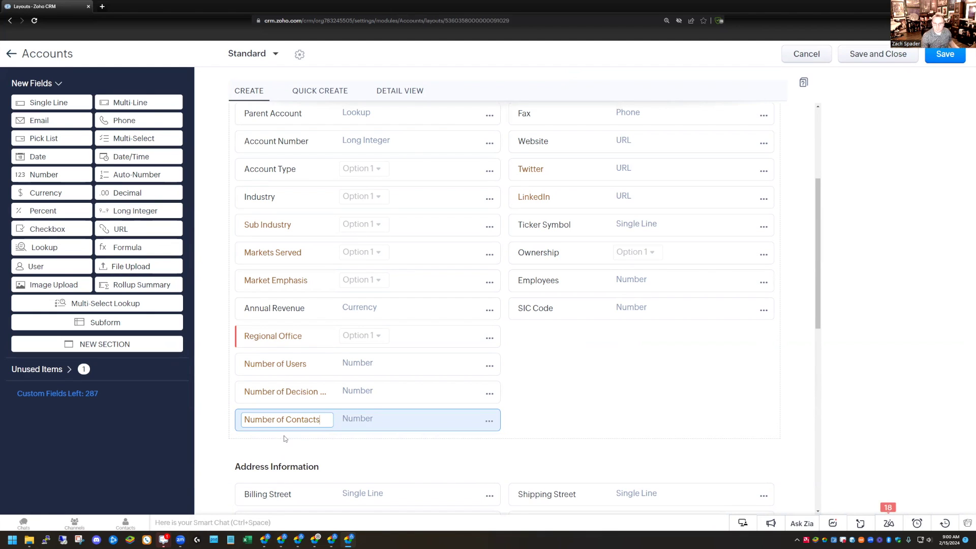
click(208, 408)
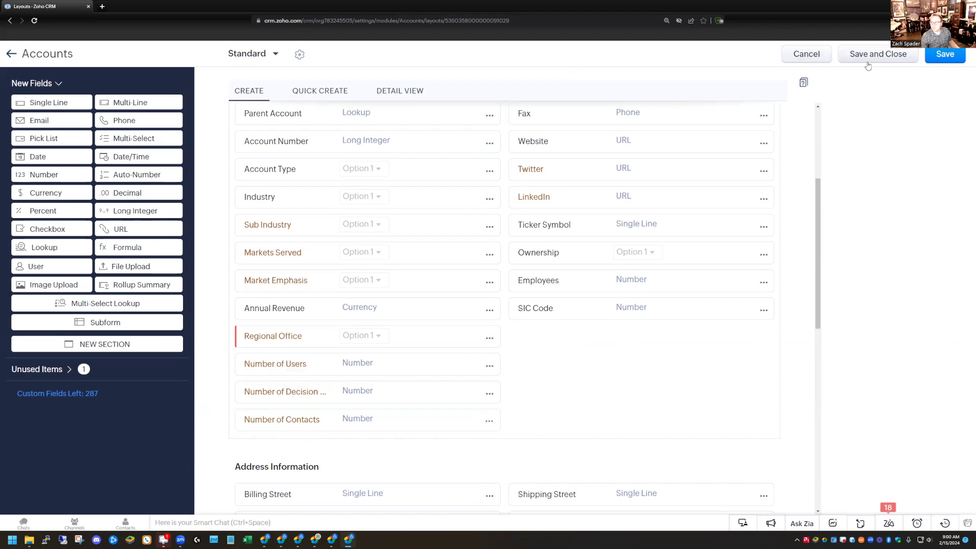
click(950, 55)
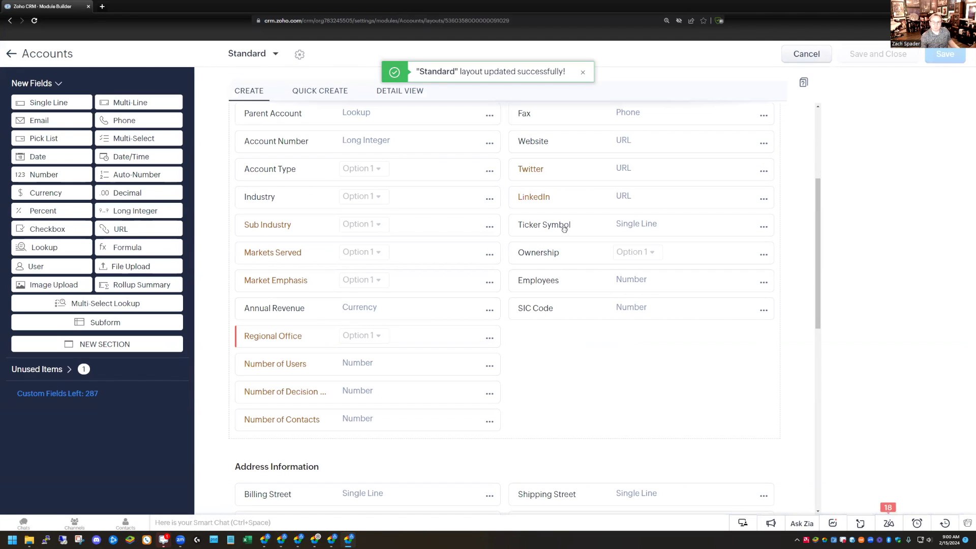
click(10, 54)
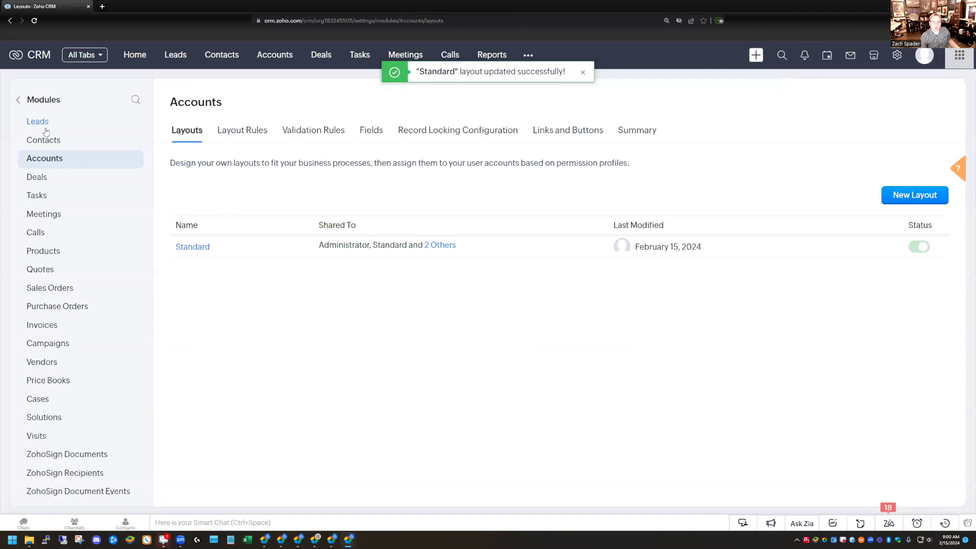
In the Leads Standard layout's Lead Conversion Mapping, check which Account fields are available for mapping Number of Contacts.
click(37, 122)
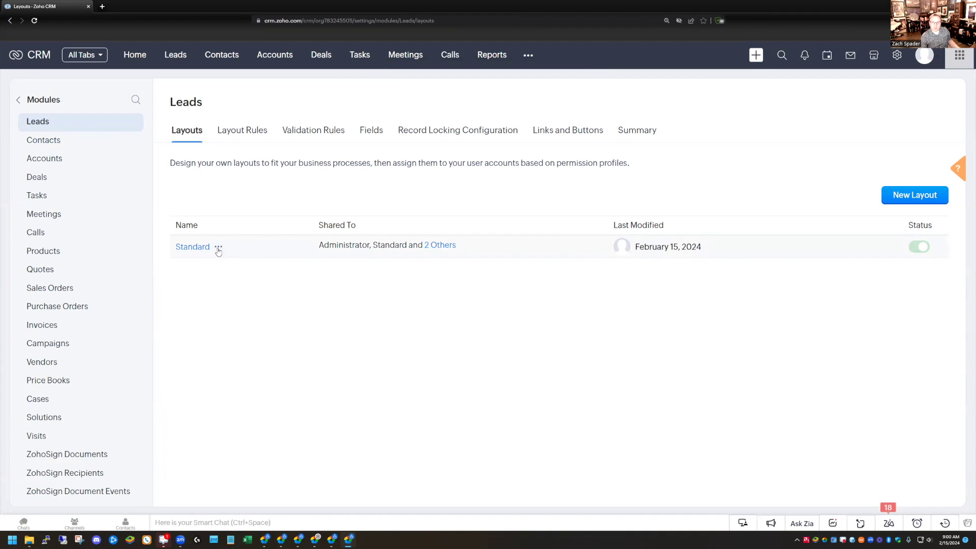
click(218, 247)
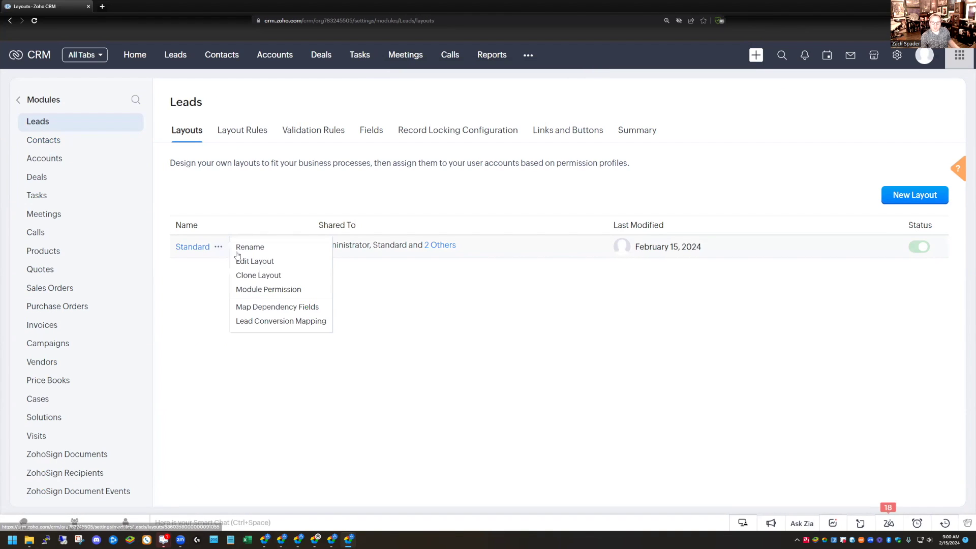
click(258, 322)
scroll(418, 344, down, 5)
scroll(419, 343, down, 5)
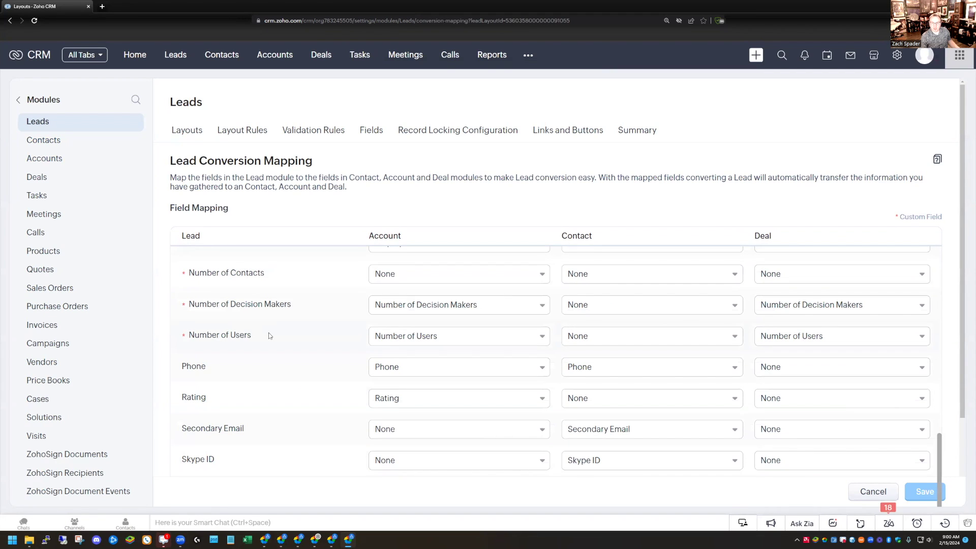
scroll(432, 307, up, 1)
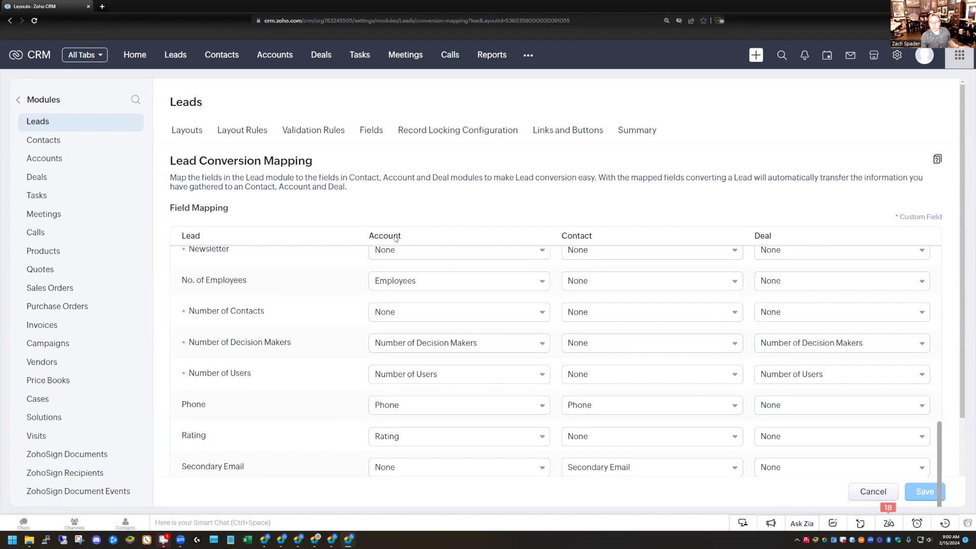
click(401, 318)
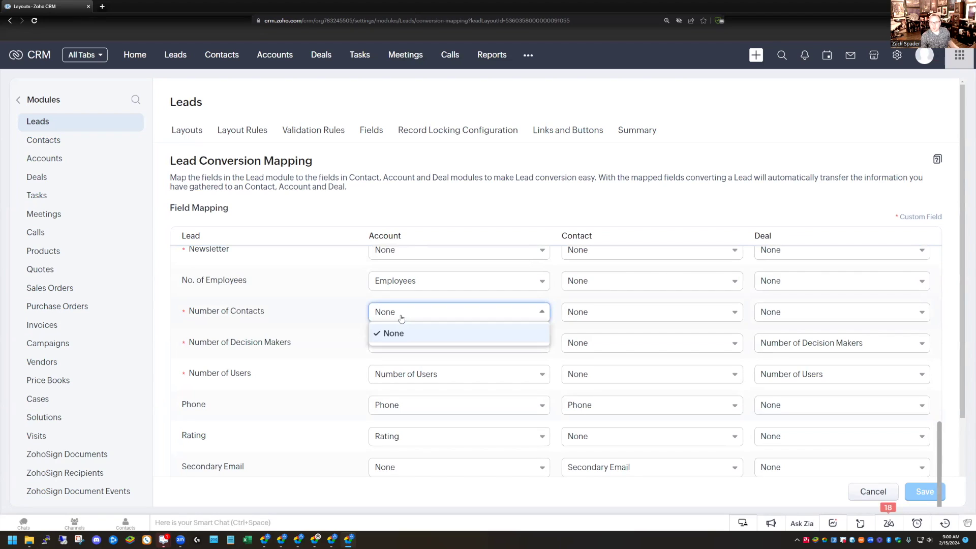
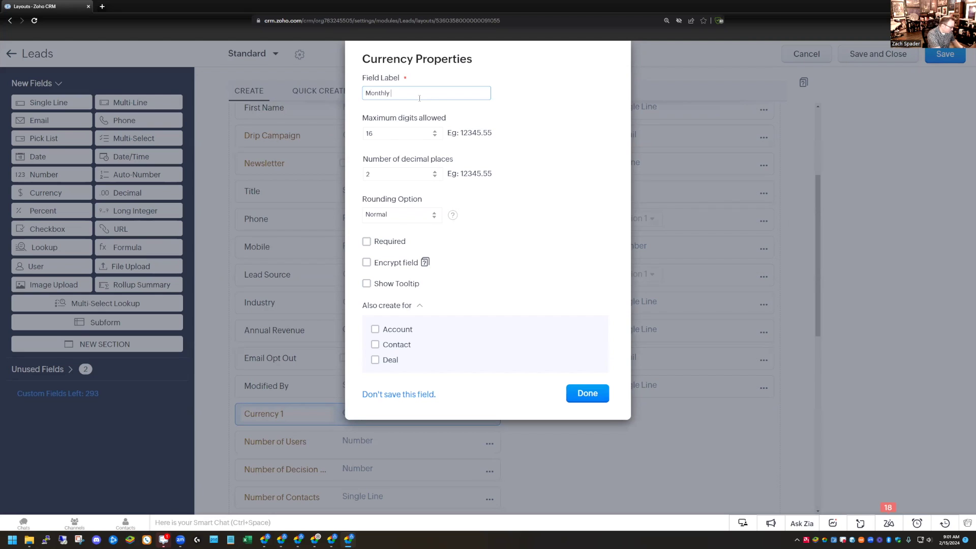
text(evenue)
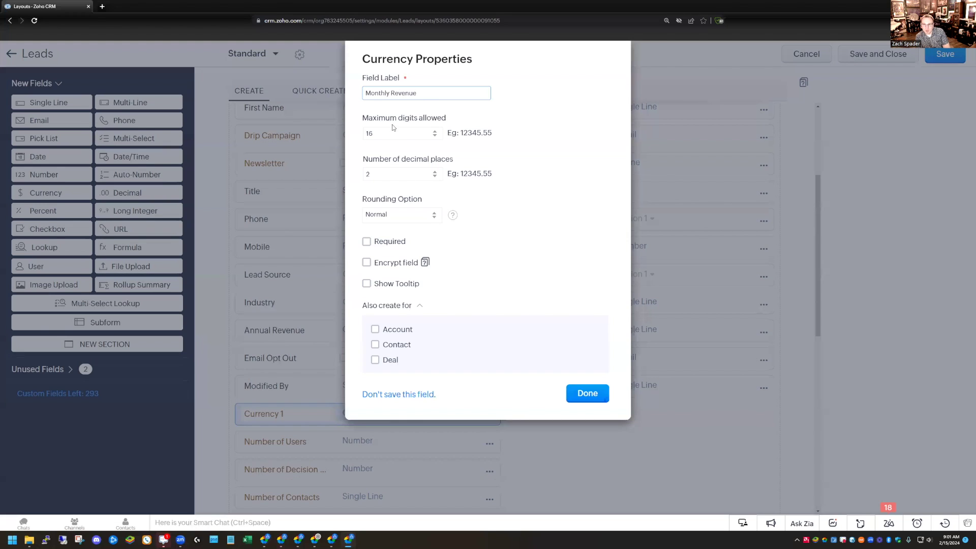
click(409, 135)
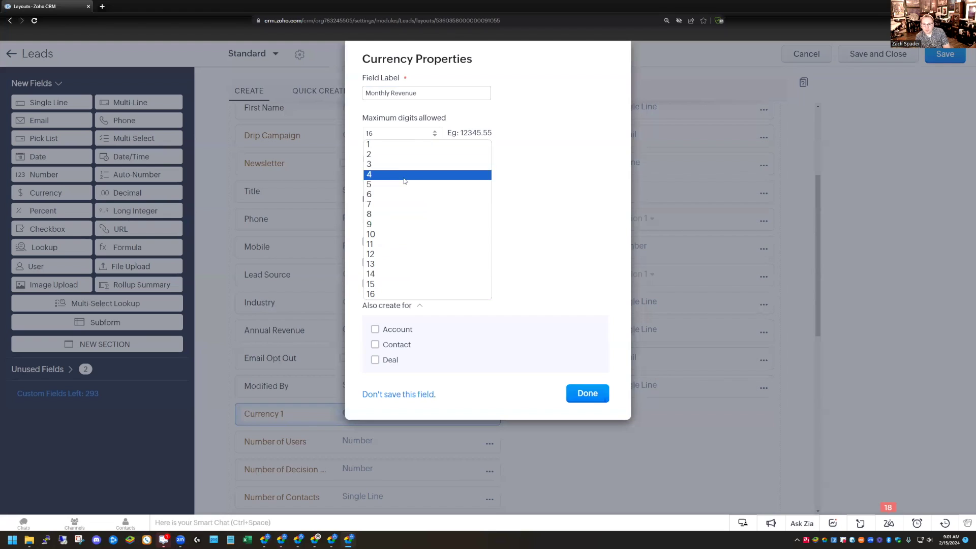
click(404, 184)
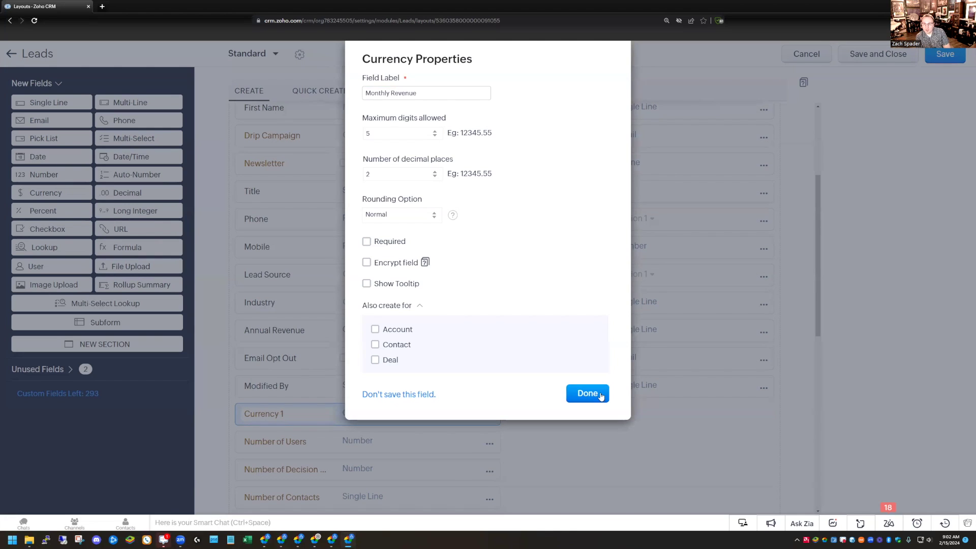
click(399, 395)
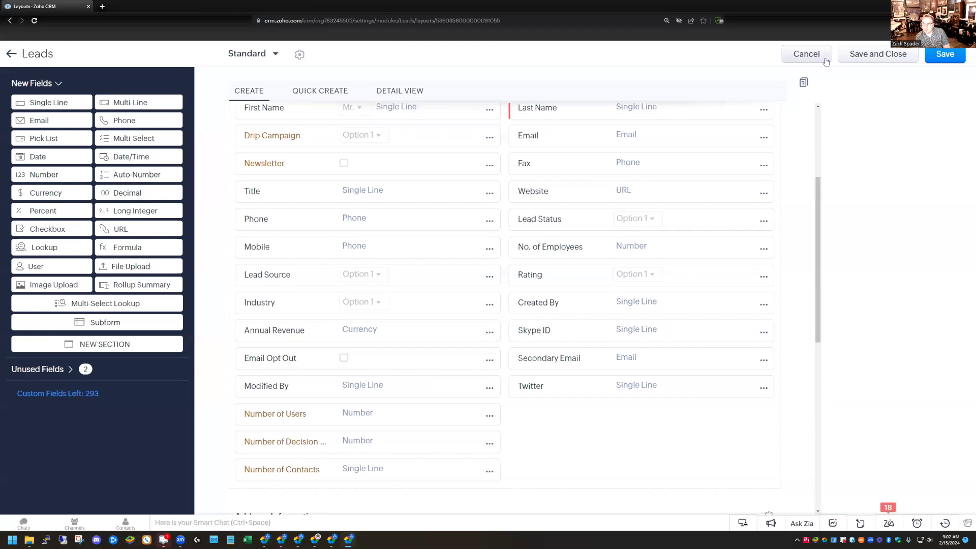
click(806, 54)
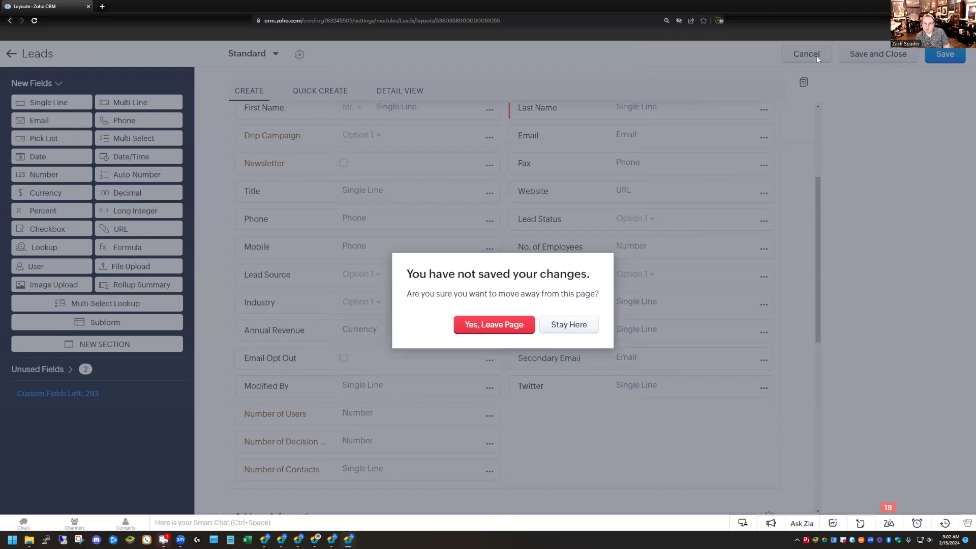
click(480, 322)
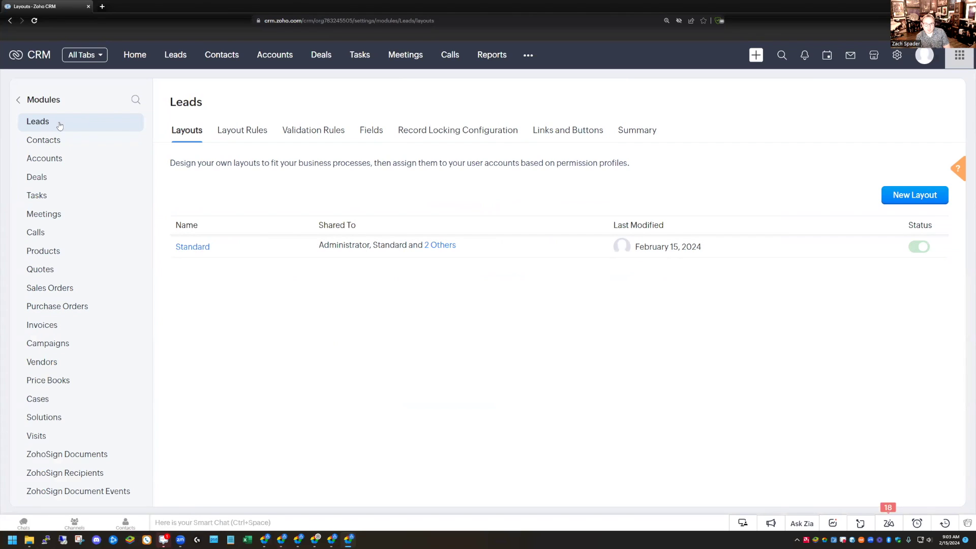
Clone the Leads Standard layout as "Alternate" and save it with permission for the Standard, Regional Users and Regional Managers profiles added.
click(217, 249)
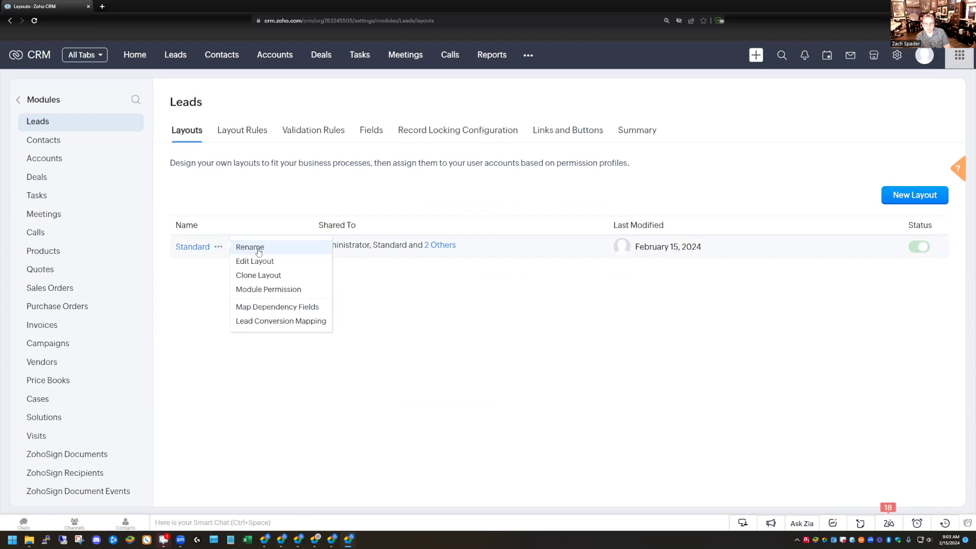
click(257, 275)
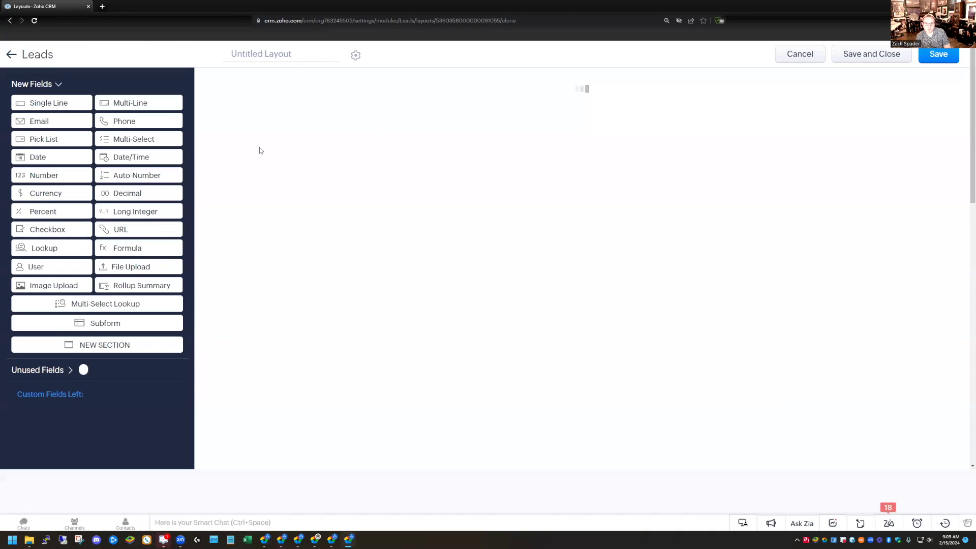
click(272, 55)
text(Alternate)
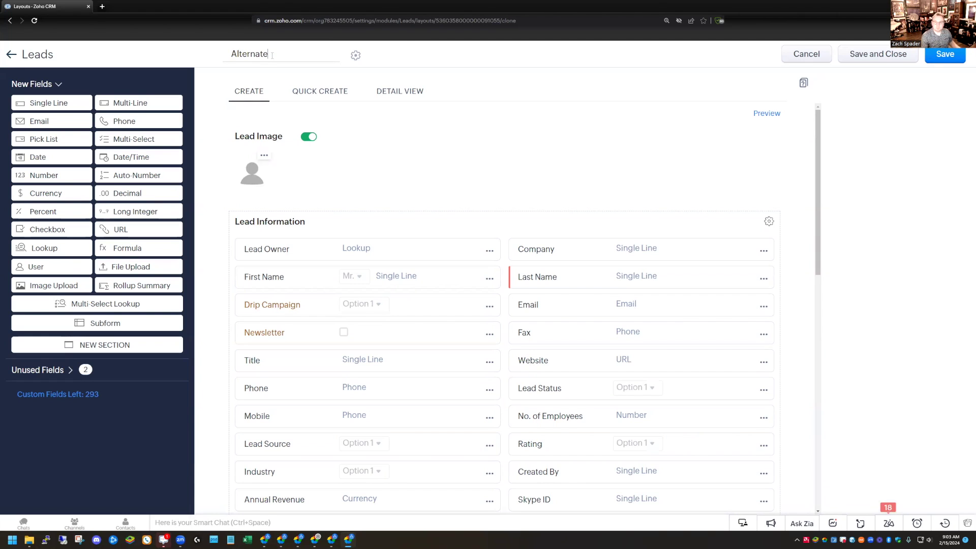
click(944, 56)
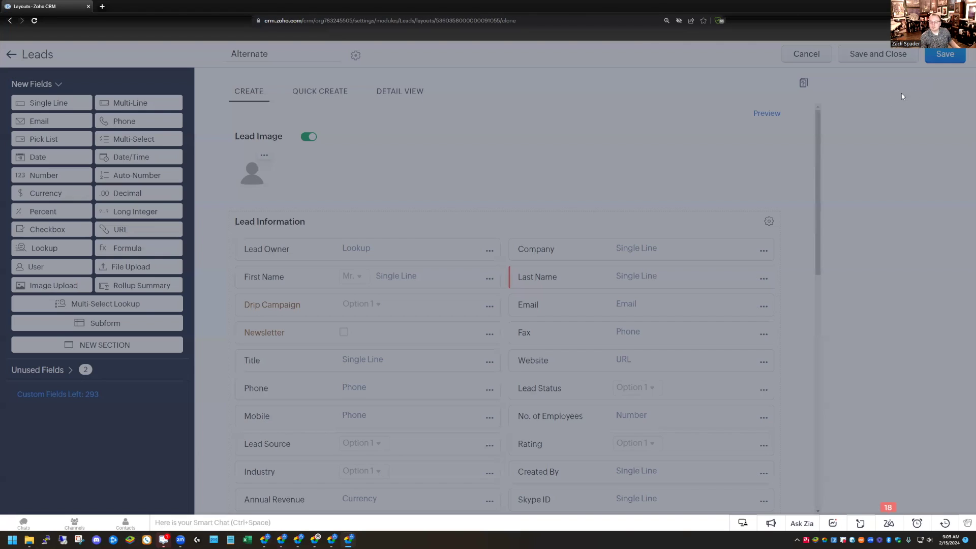
click(492, 105)
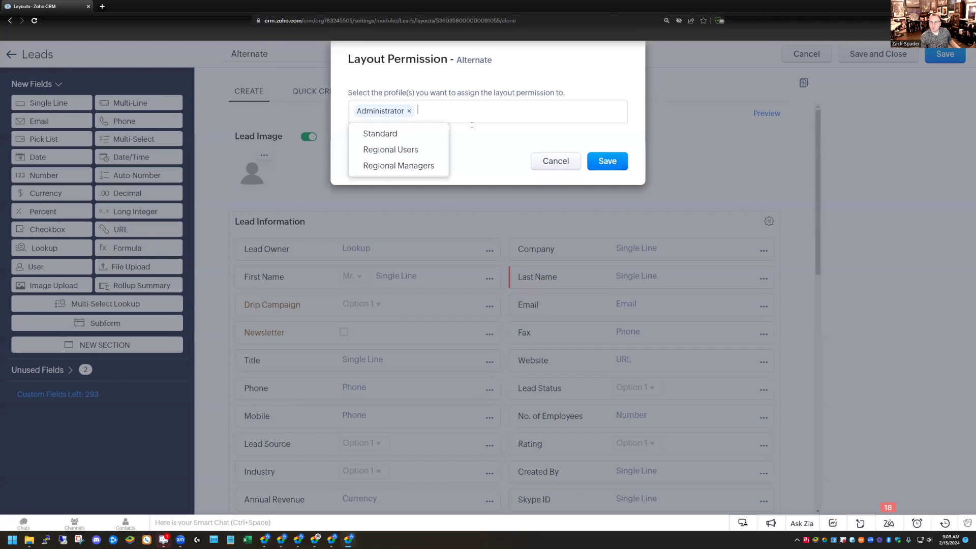
click(399, 135)
click(402, 135)
click(403, 137)
click(595, 173)
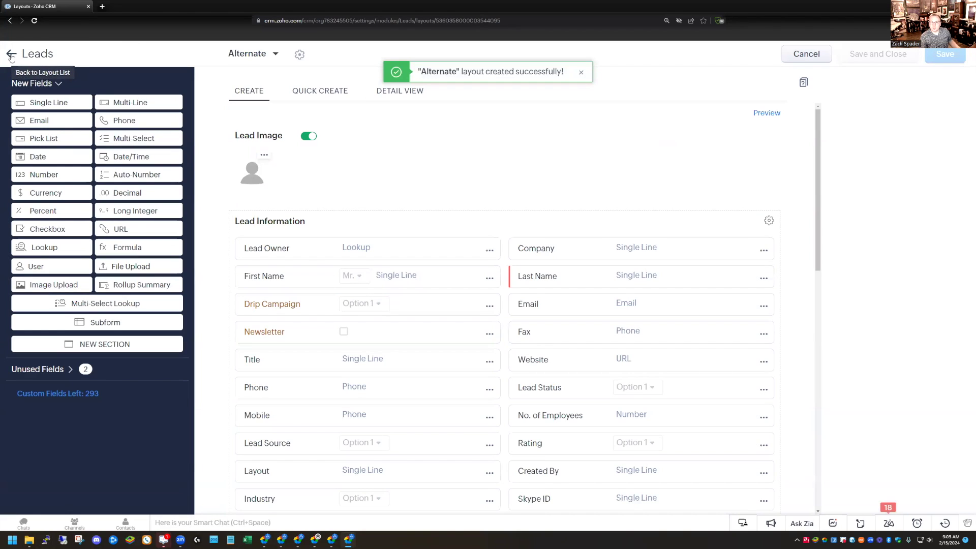
click(11, 55)
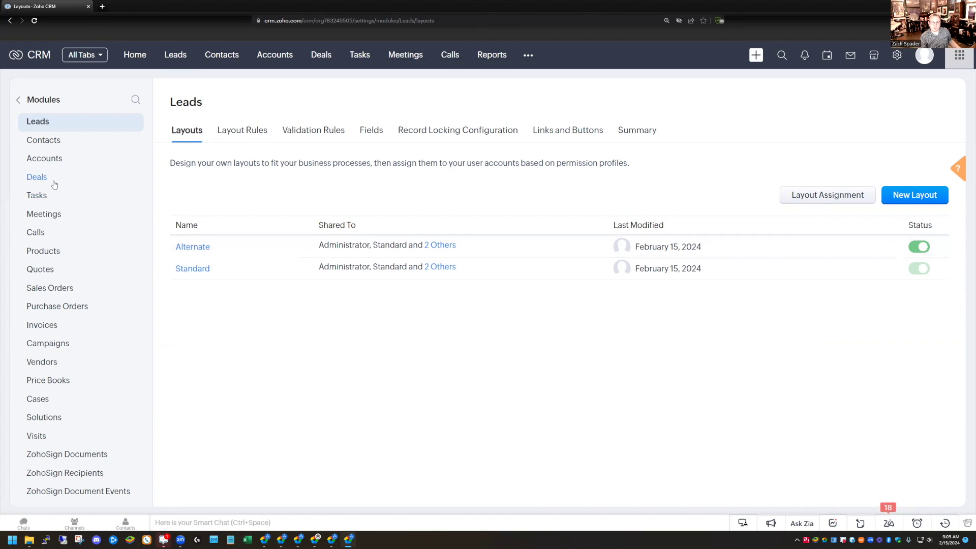
Clone the Deals Standard layout as "Alternate" and save it with permission for the Standard, Regional Users and Regional Managers profiles added.
click(34, 179)
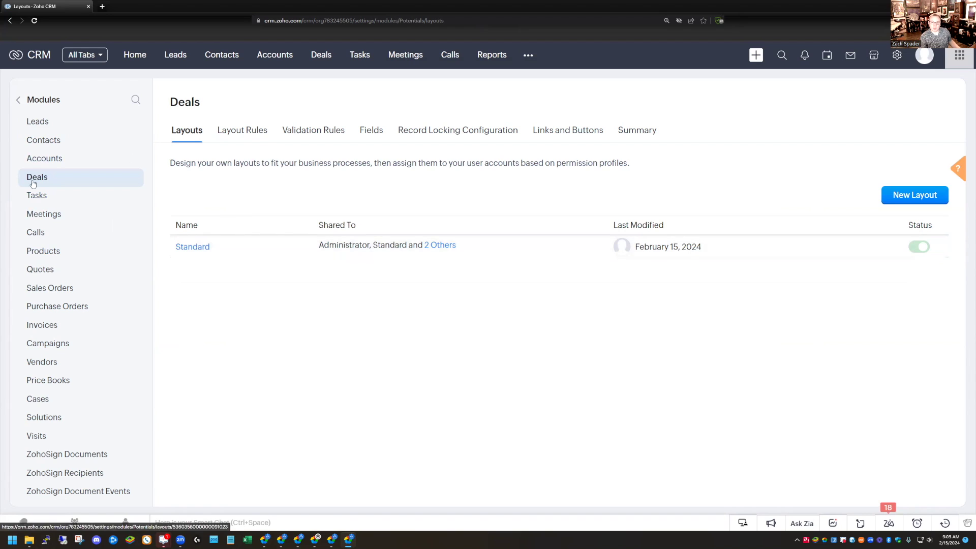
click(221, 247)
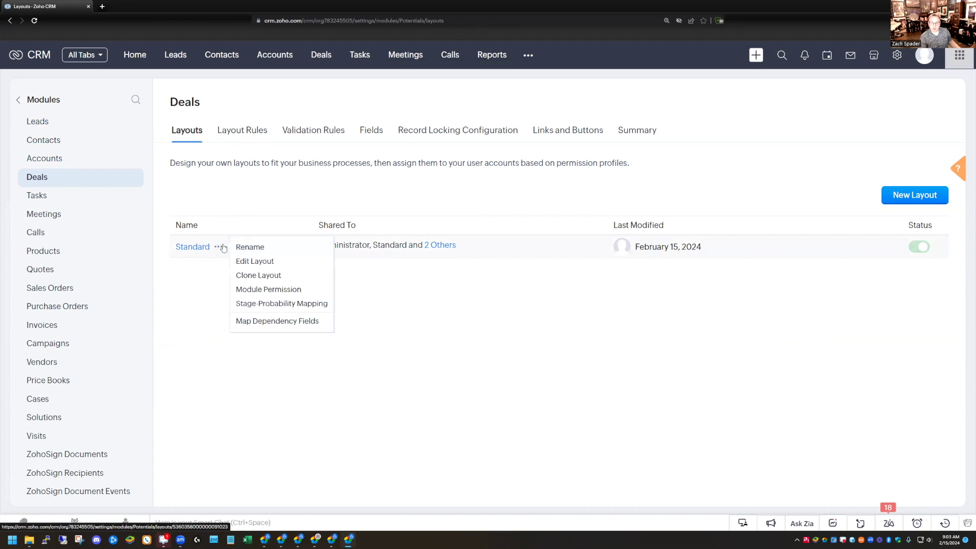
click(270, 275)
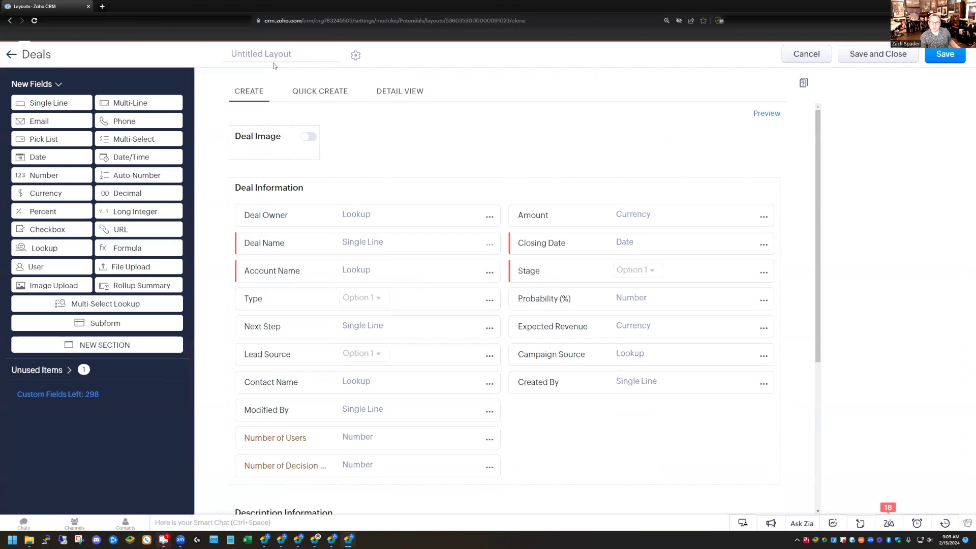
text(Alternate)
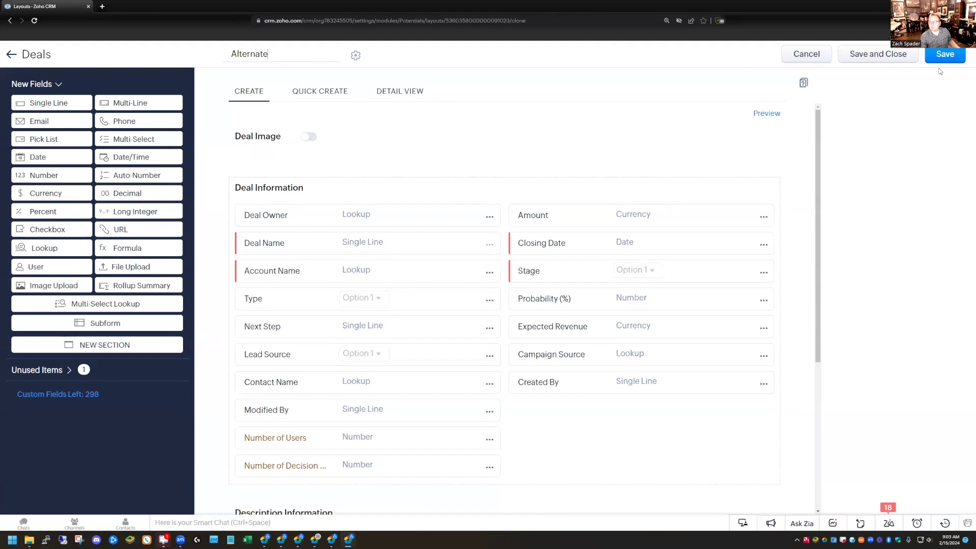
click(941, 57)
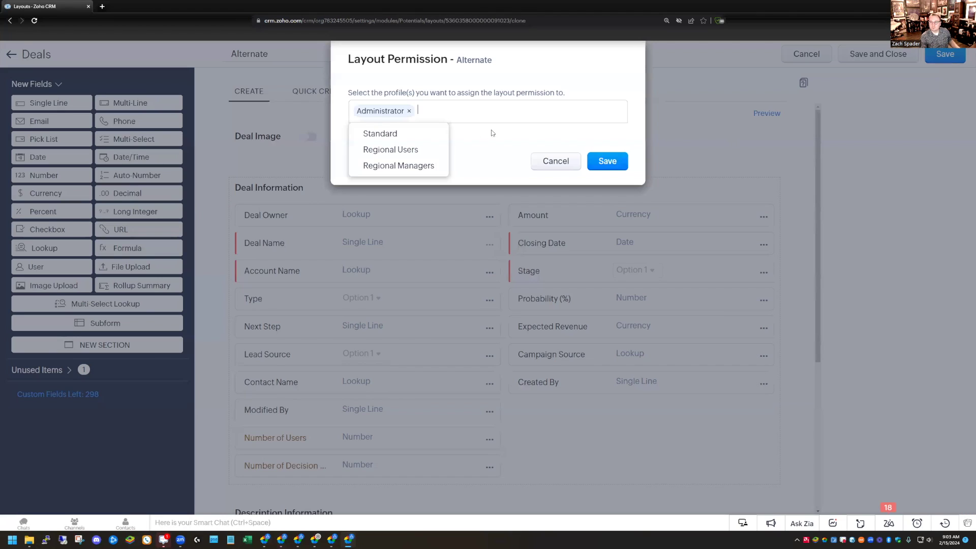
click(380, 133)
click(391, 133)
click(399, 133)
click(604, 175)
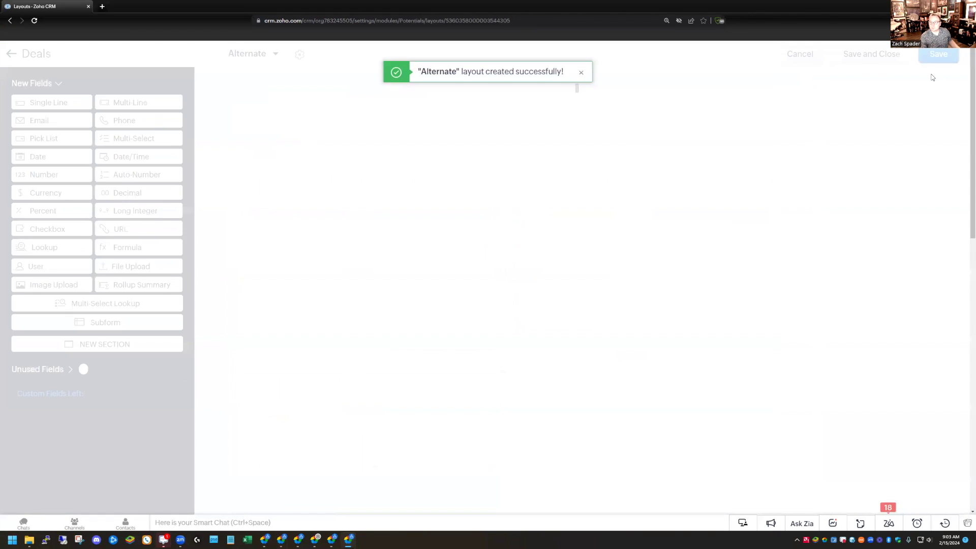
click(807, 56)
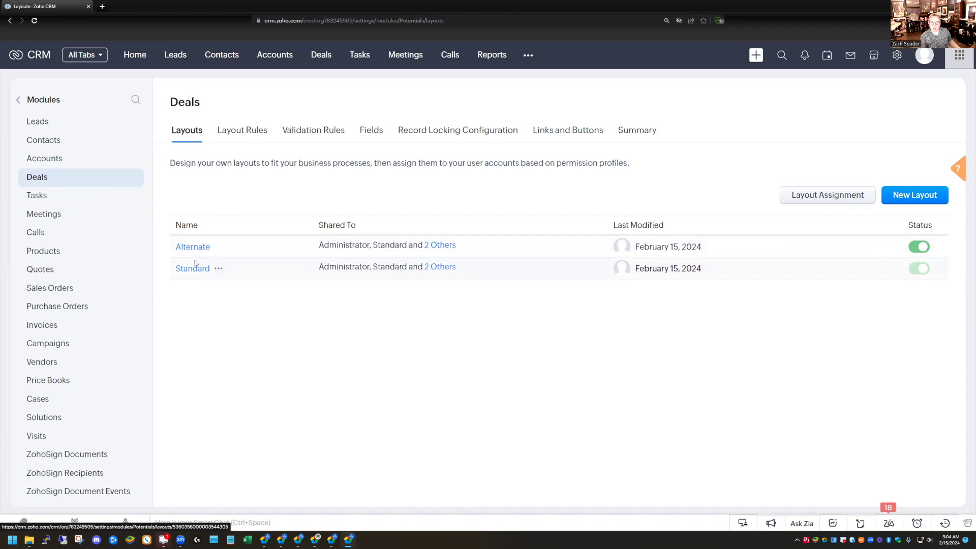
In the Leads Alternate layout's Lead Conversion Mapping, map the Deal layout to Alternate and save.
click(37, 122)
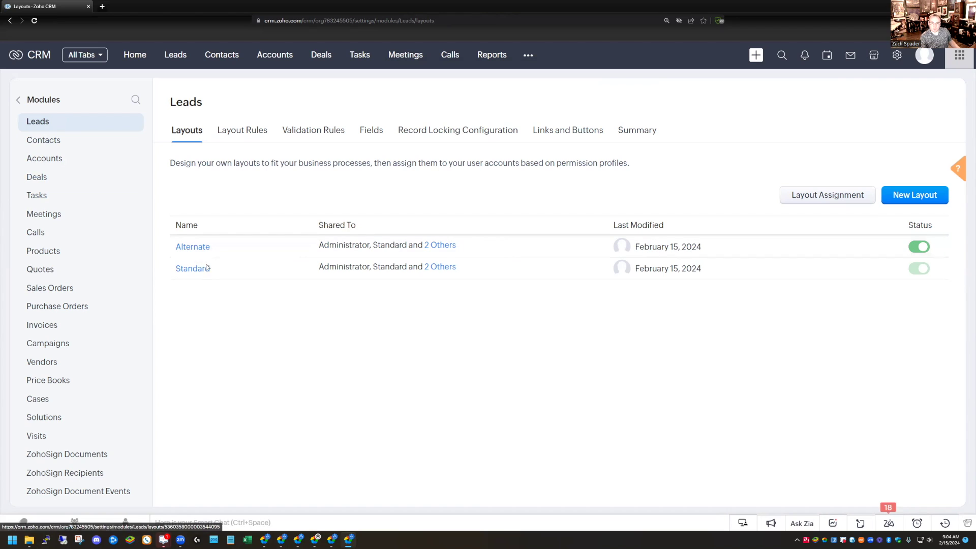
click(218, 247)
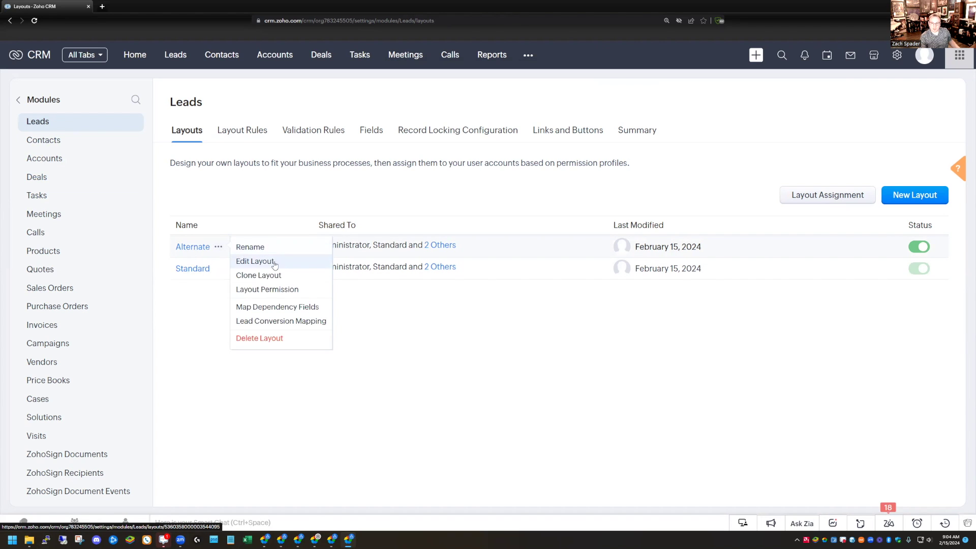
click(254, 321)
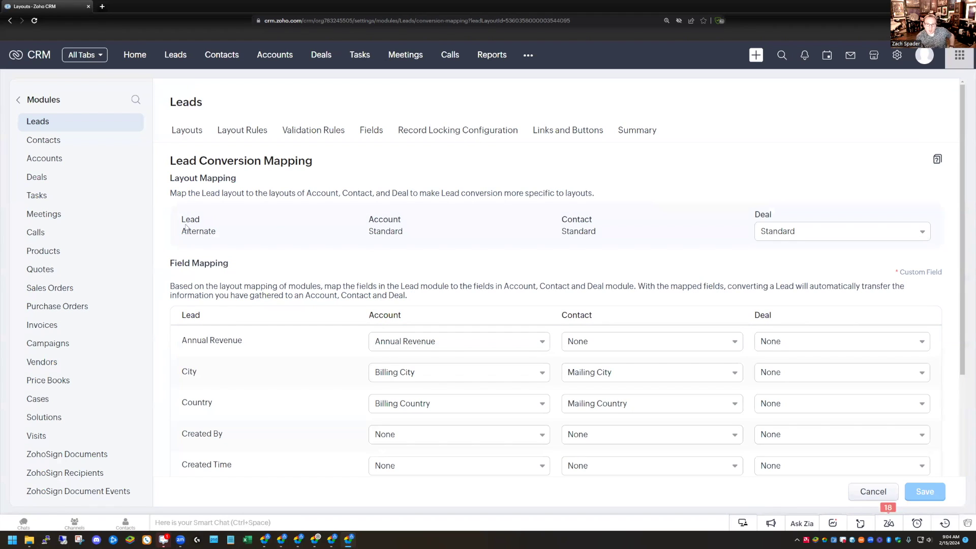
drag(181, 211, 613, 244)
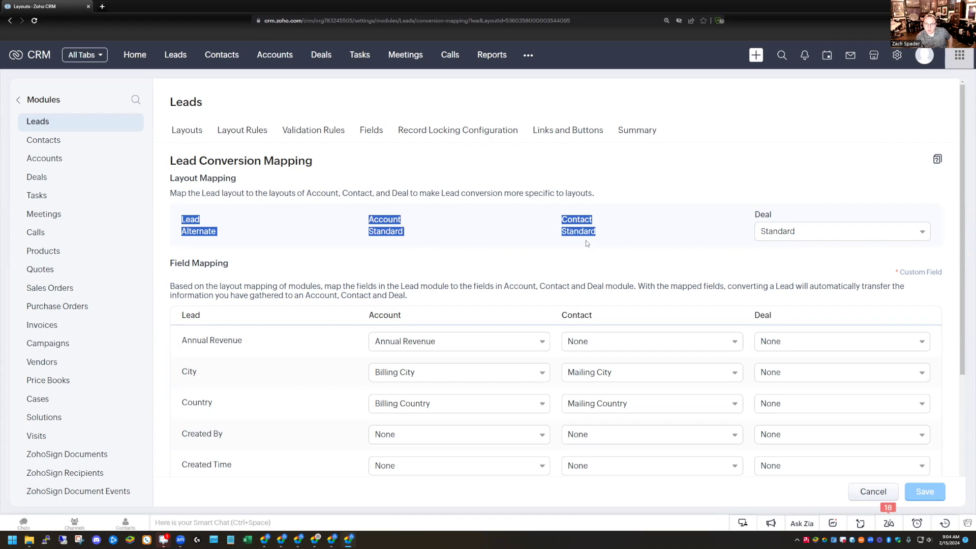
click(202, 231)
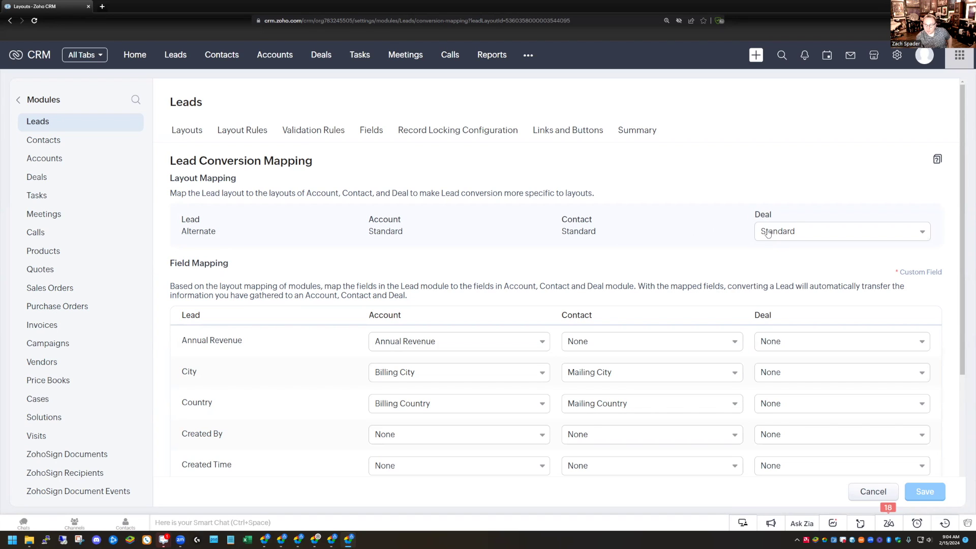
click(792, 238)
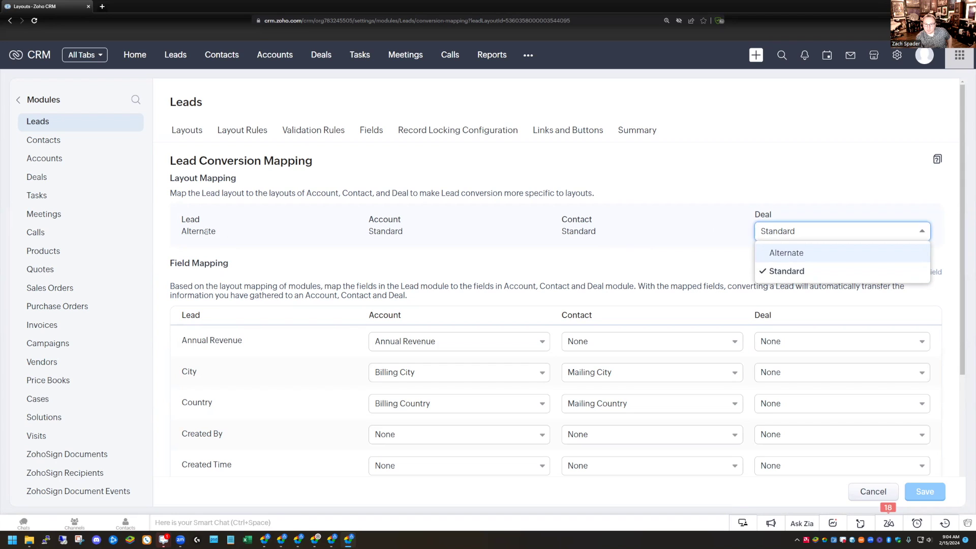
click(806, 254)
click(928, 491)
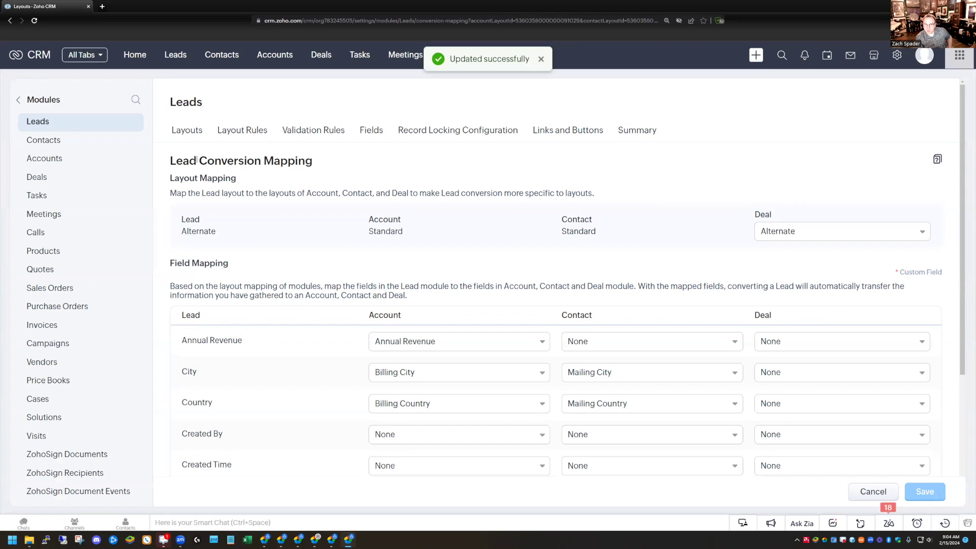
Check the layout mapping in the Leads Standard layout's Lead Conversion Mapping, then cancel out of it.
click(53, 125)
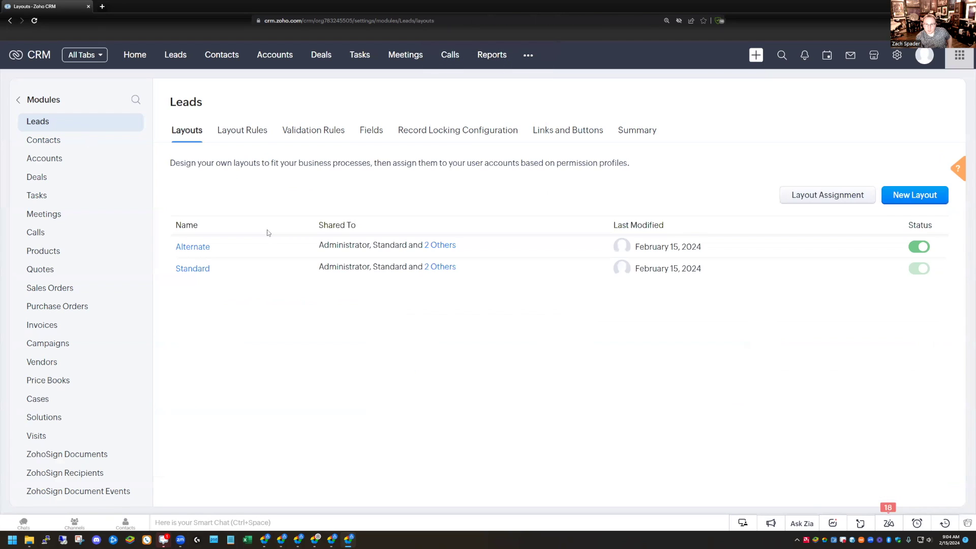
mouse_move(193, 269)
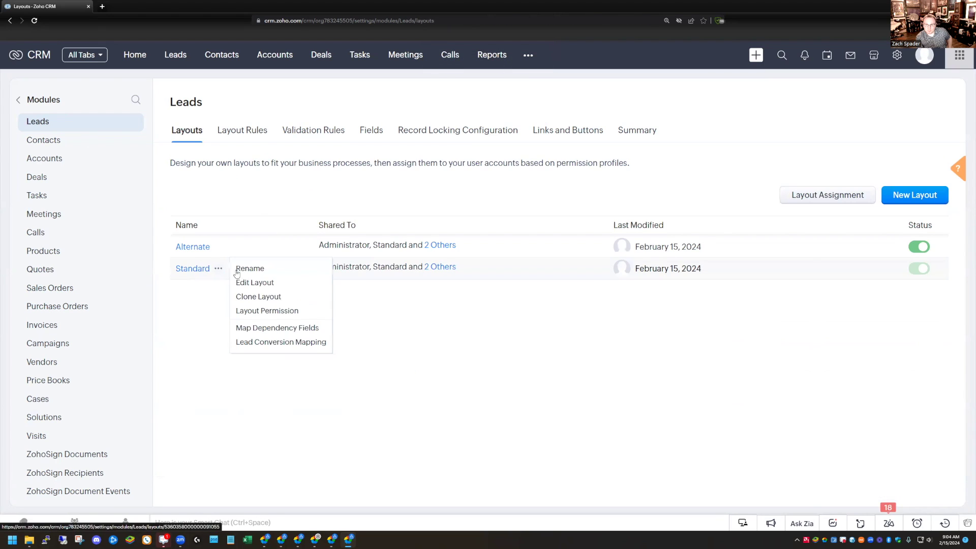
click(260, 342)
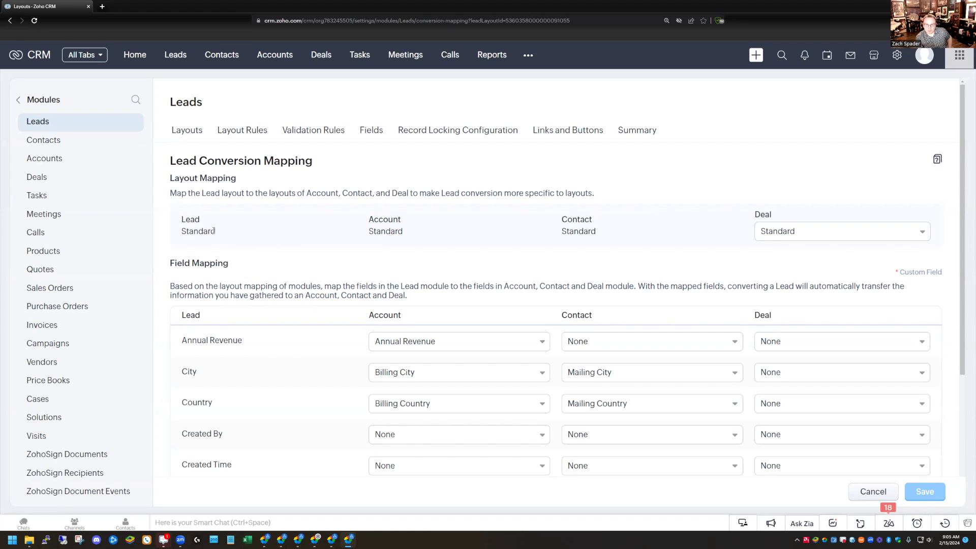
drag(219, 233, 182, 219)
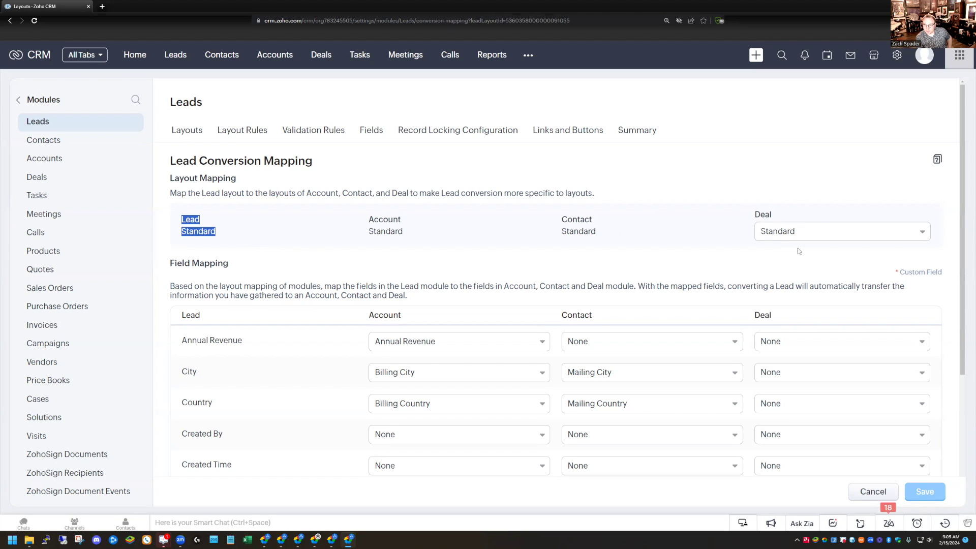
click(871, 493)
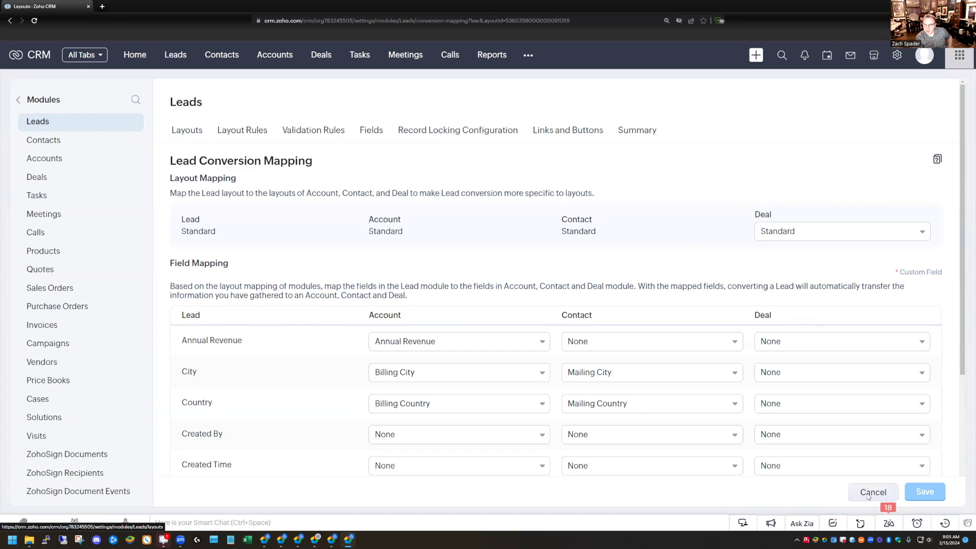
From the Modules list, open Lead Conversion Mapping for the whole Leads module and view the selectable Lead layouts.
click(18, 100)
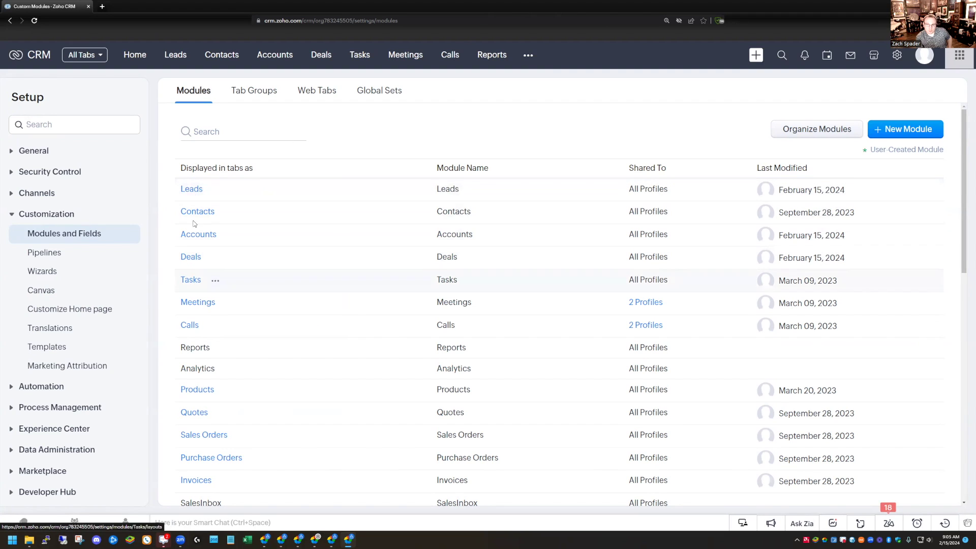
mouse_move(216, 193)
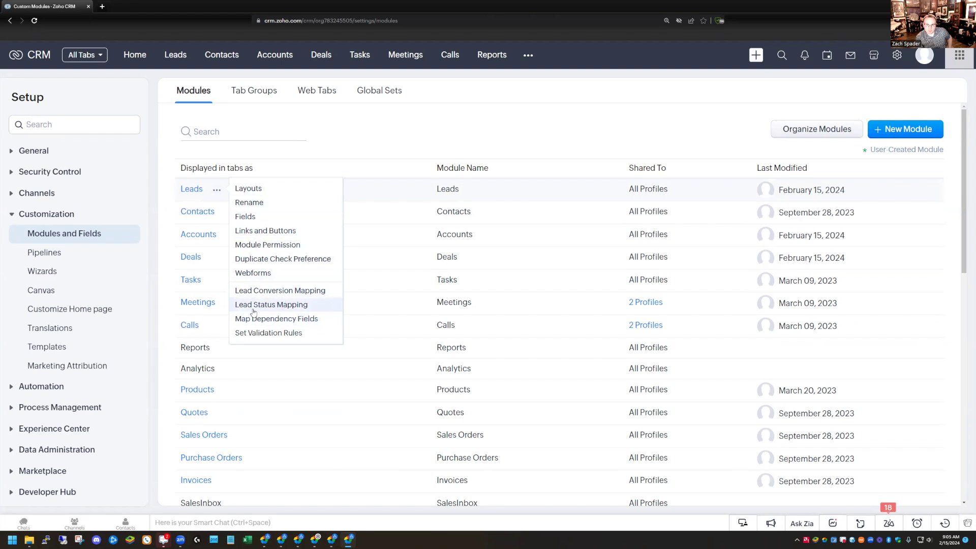
click(258, 292)
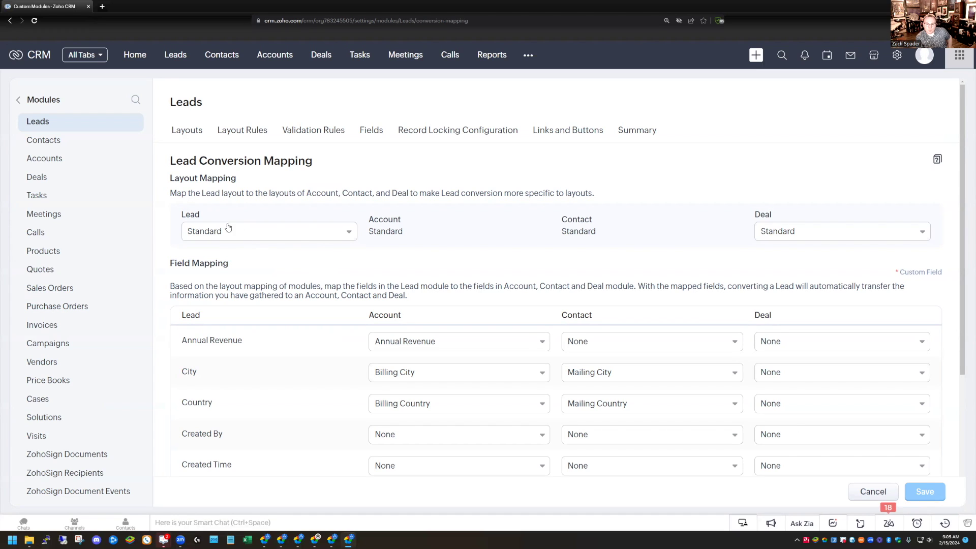
click(273, 238)
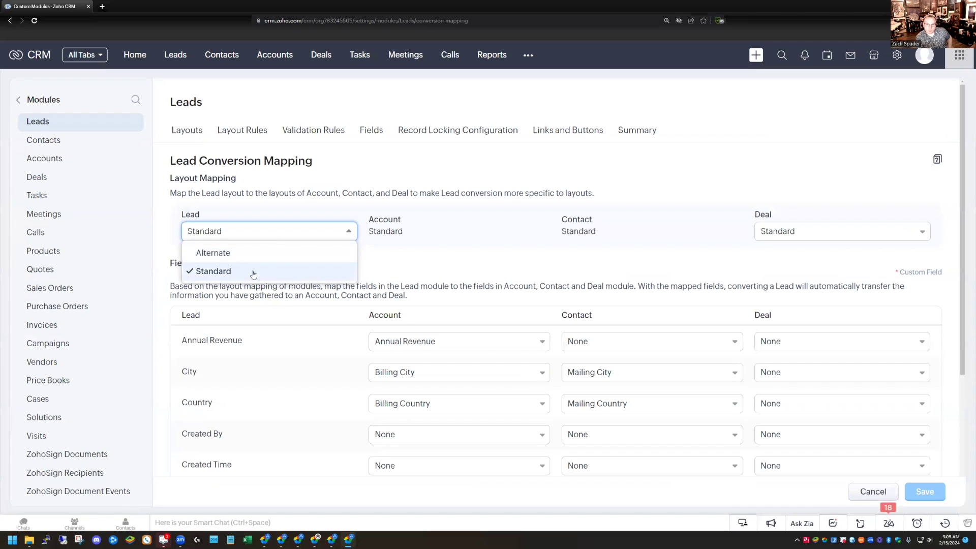
Return to the Leads layouts and open the Lead Conversion Mapping of the Alternate layout to compare its fixed Lead layout.
click(19, 101)
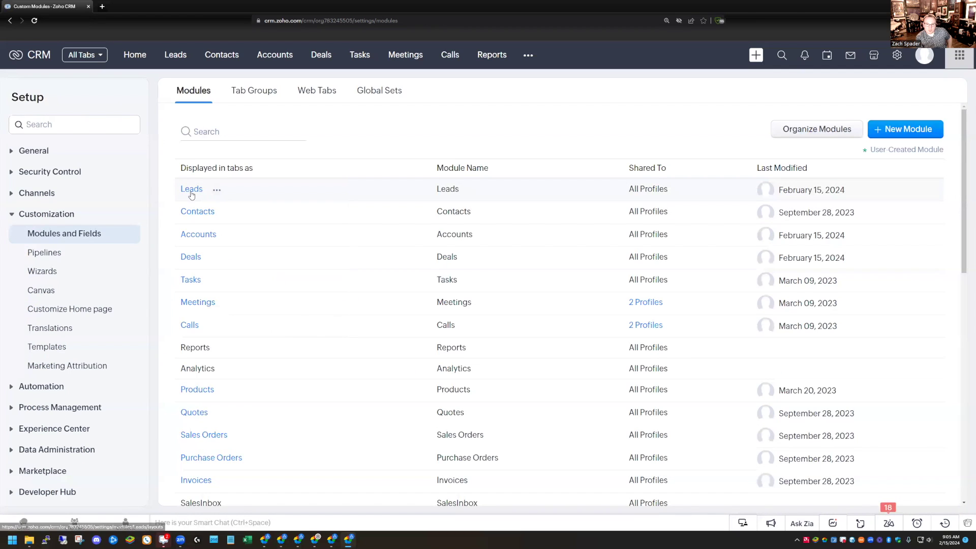
mouse_move(191, 194)
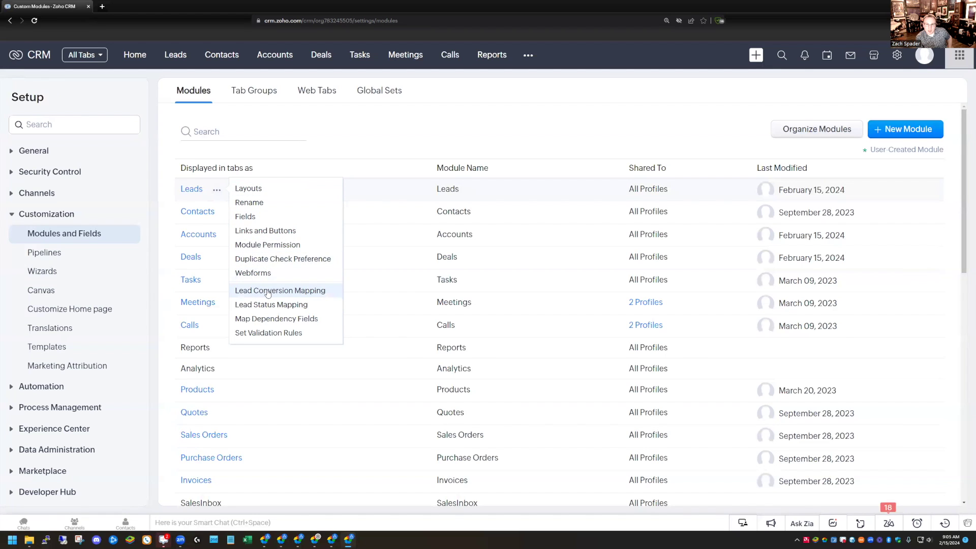
click(196, 193)
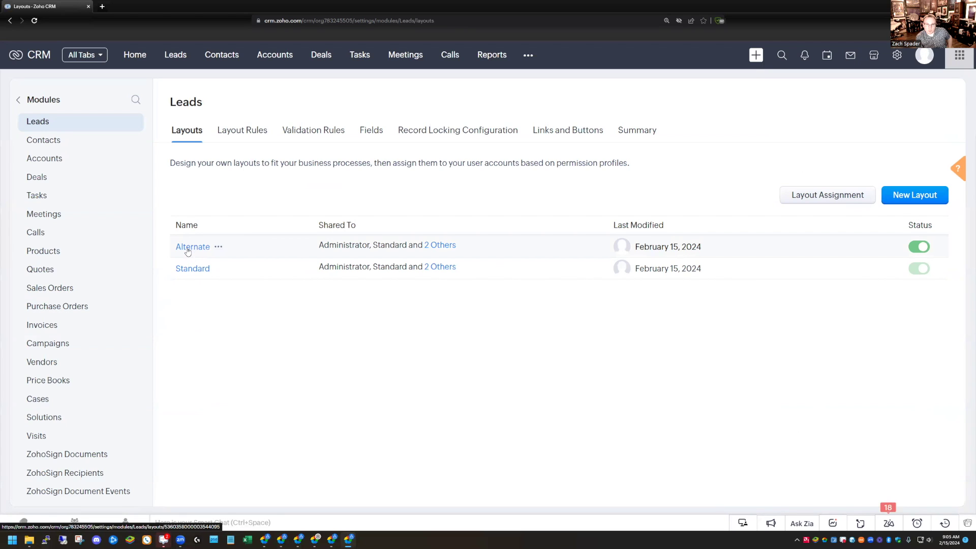
click(201, 247)
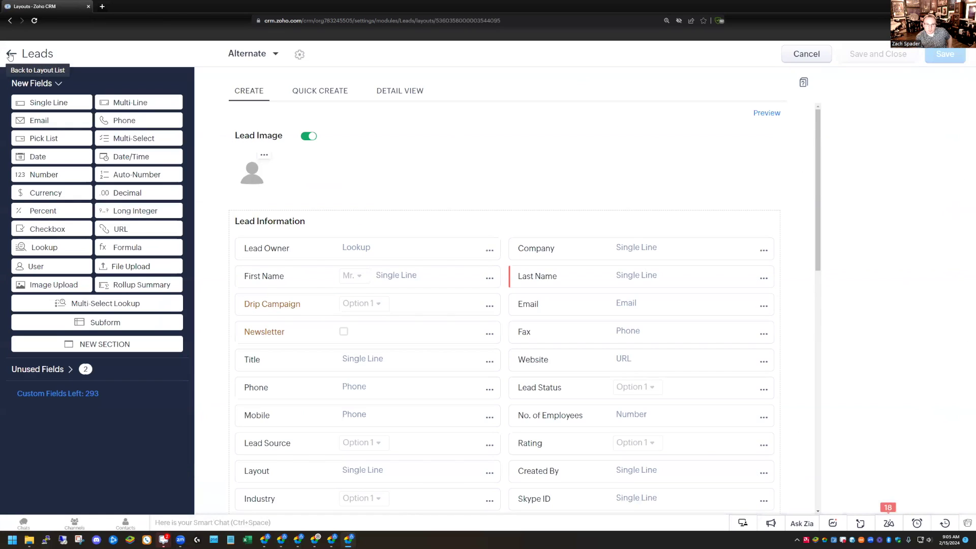
click(11, 53)
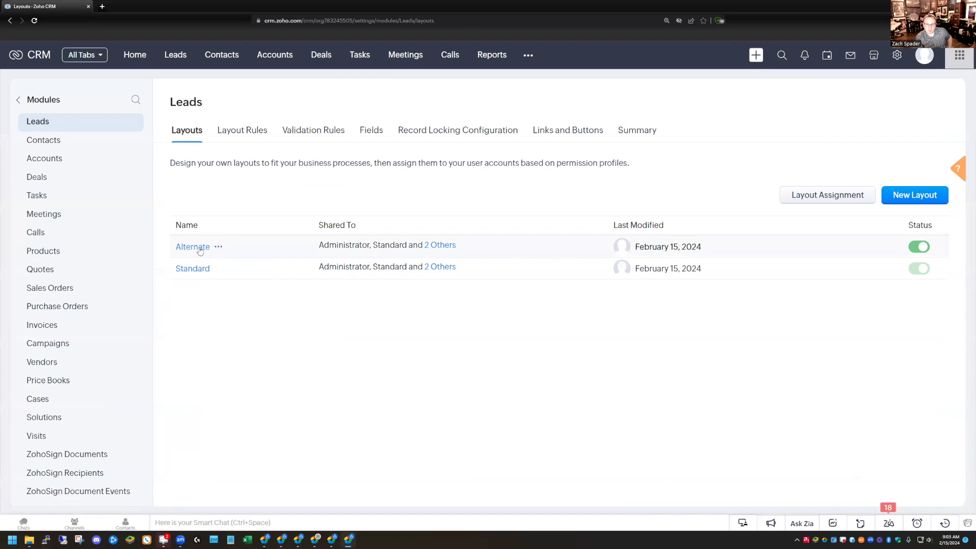
mouse_move(218, 247)
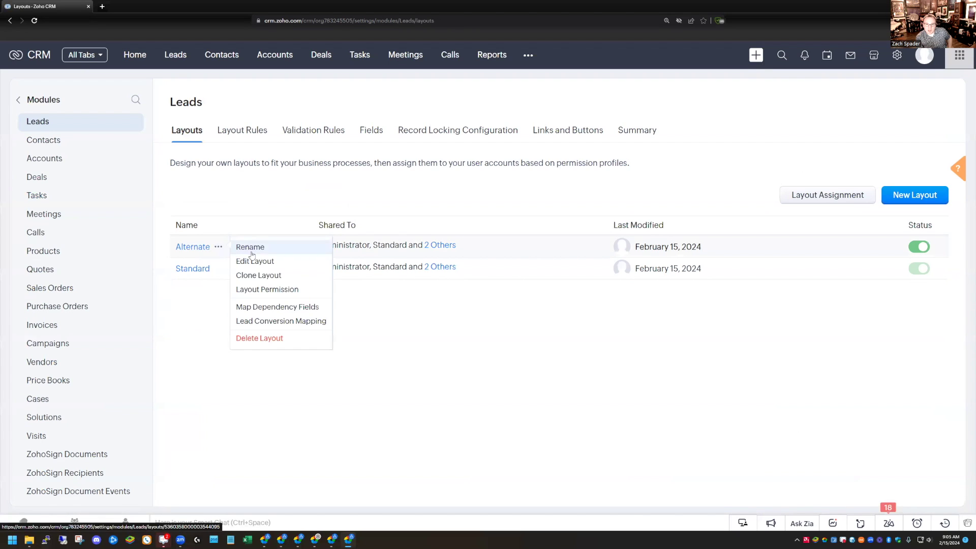
click(269, 321)
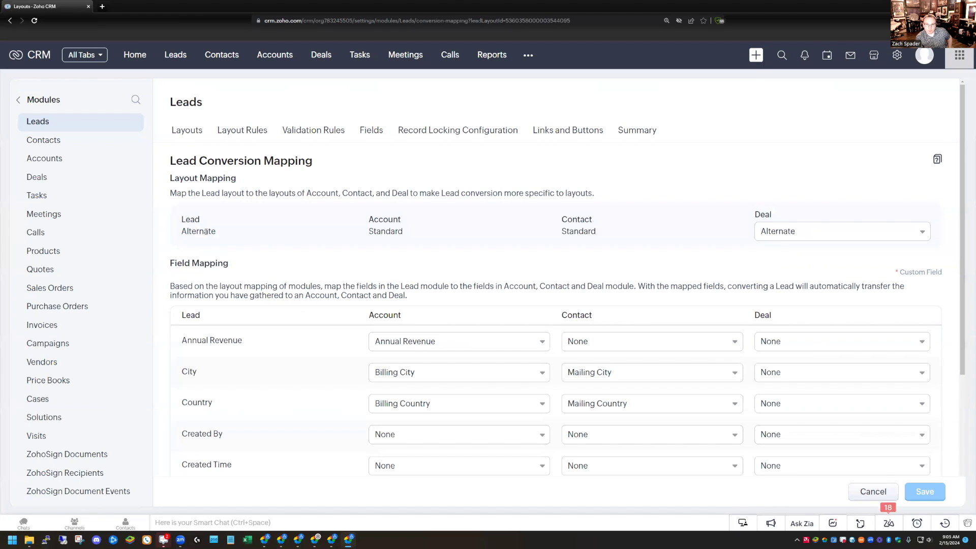
Reopen the module-wide Lead Conversion Mapping for Leads and check its Lead layout choices, keeping Standard selected.
click(20, 102)
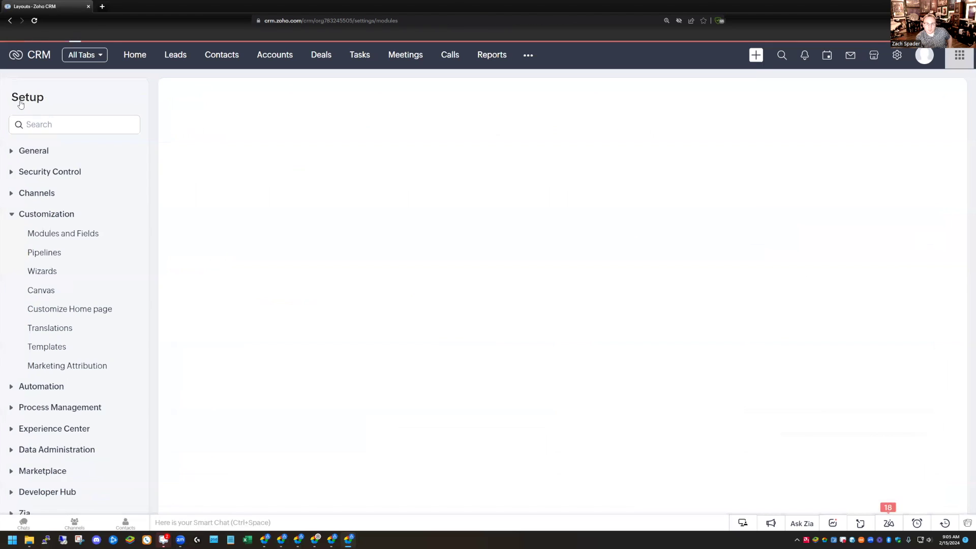
click(216, 191)
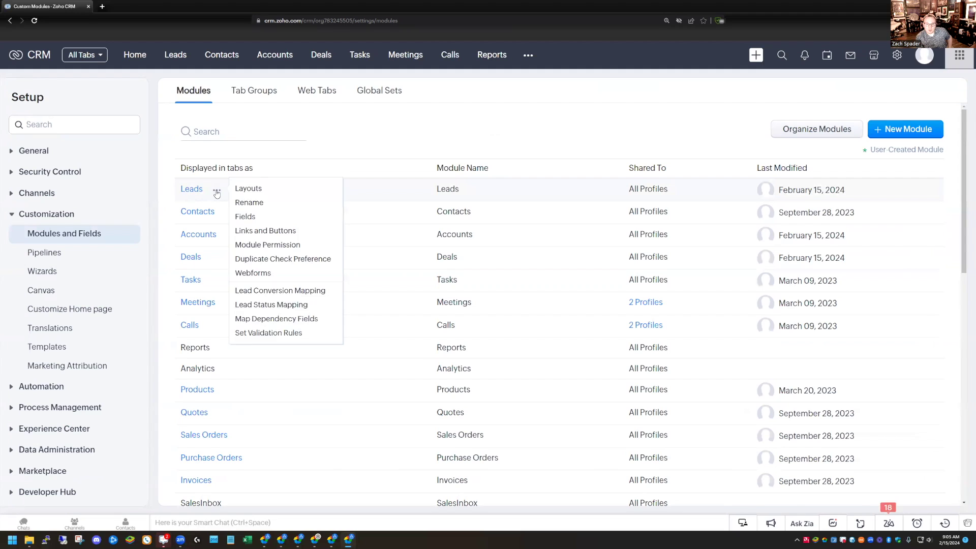
click(217, 190)
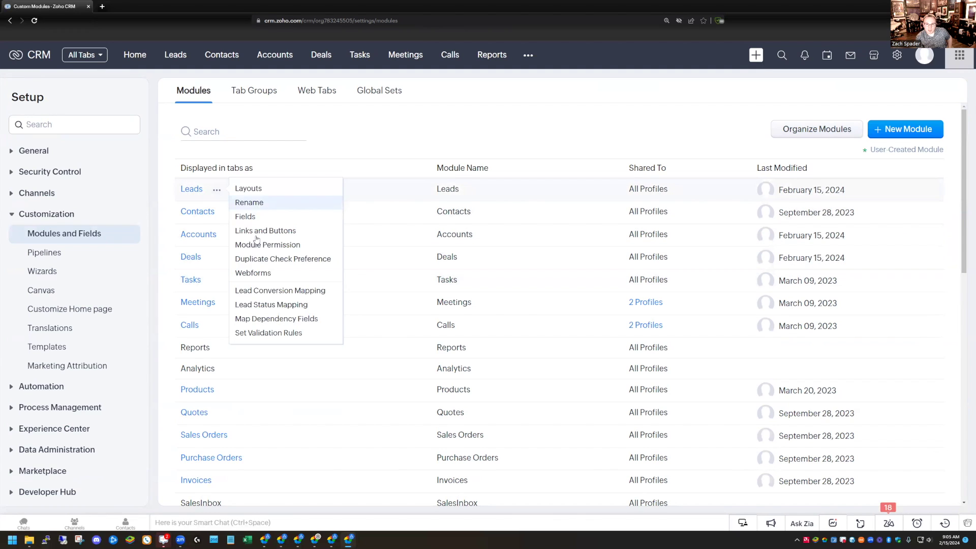
click(253, 292)
click(213, 232)
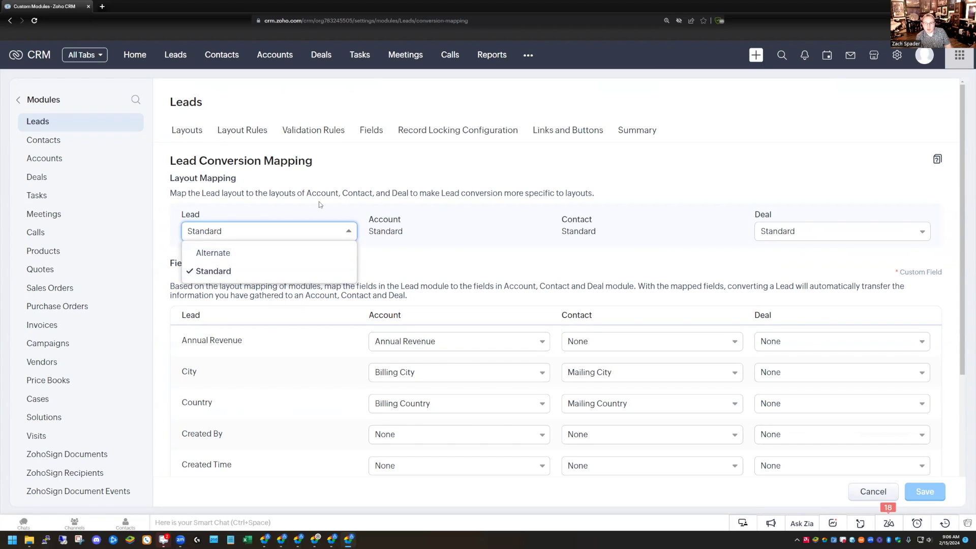
click(292, 194)
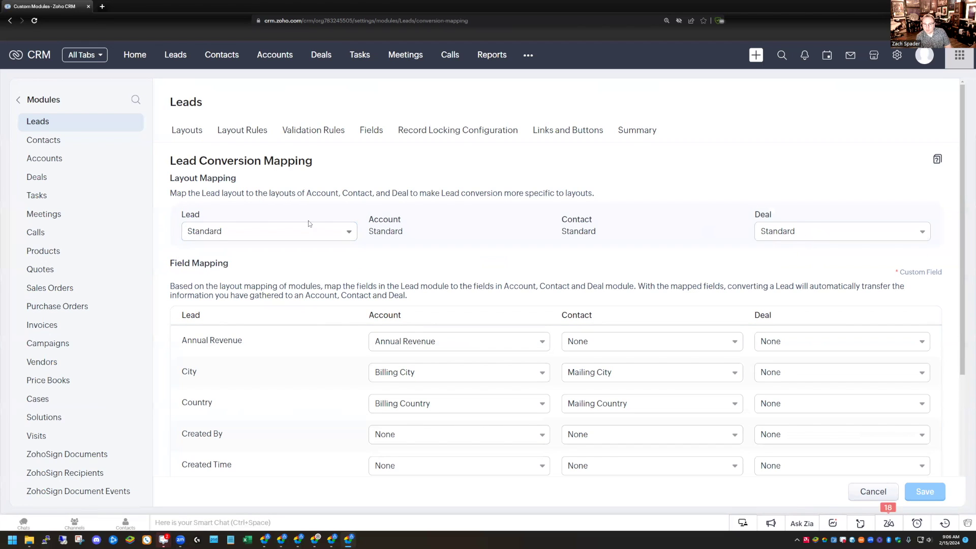
For the Standard Lead layout, map City to the Account's Shipping City and Country to Shipping Country, then save the mapping.
scroll(795, 255, down, 3)
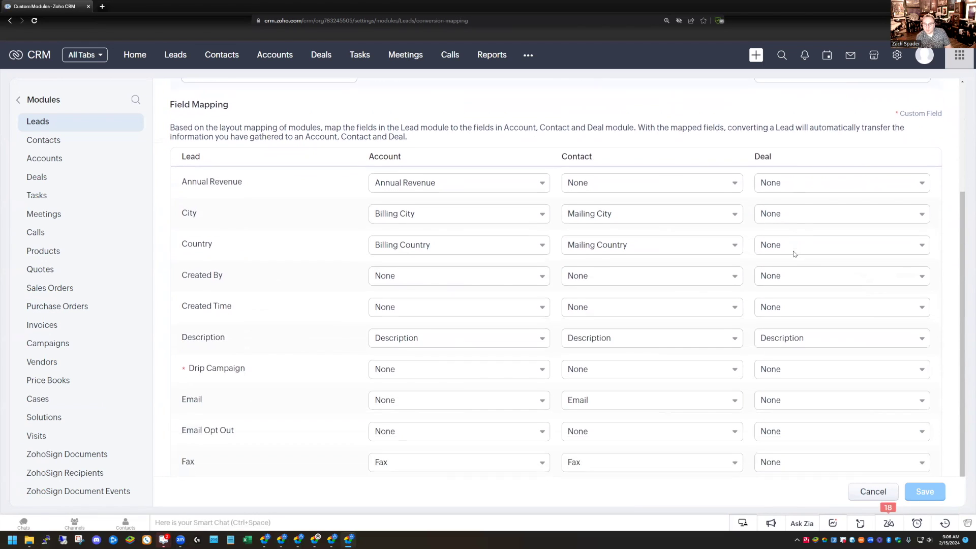
scroll(794, 255, down, 1)
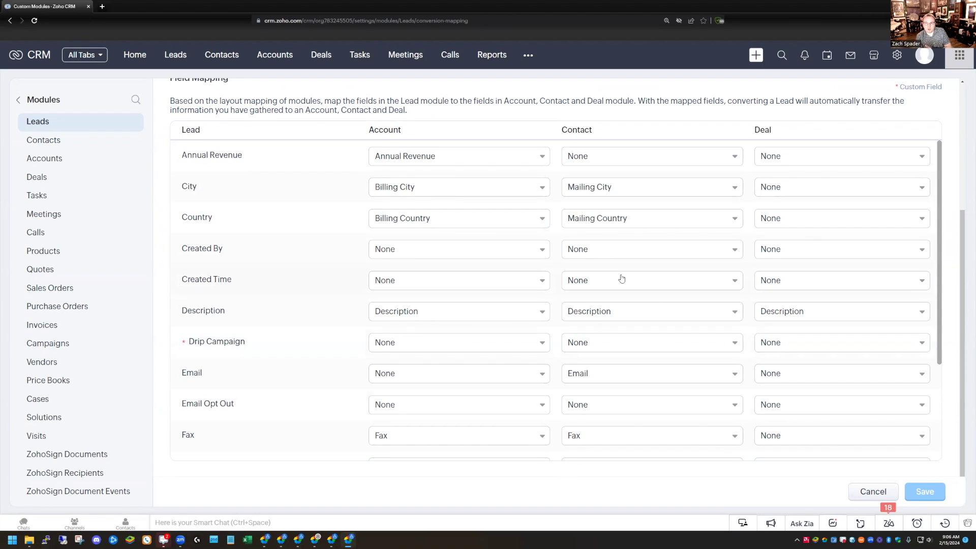
scroll(612, 282, up, 2)
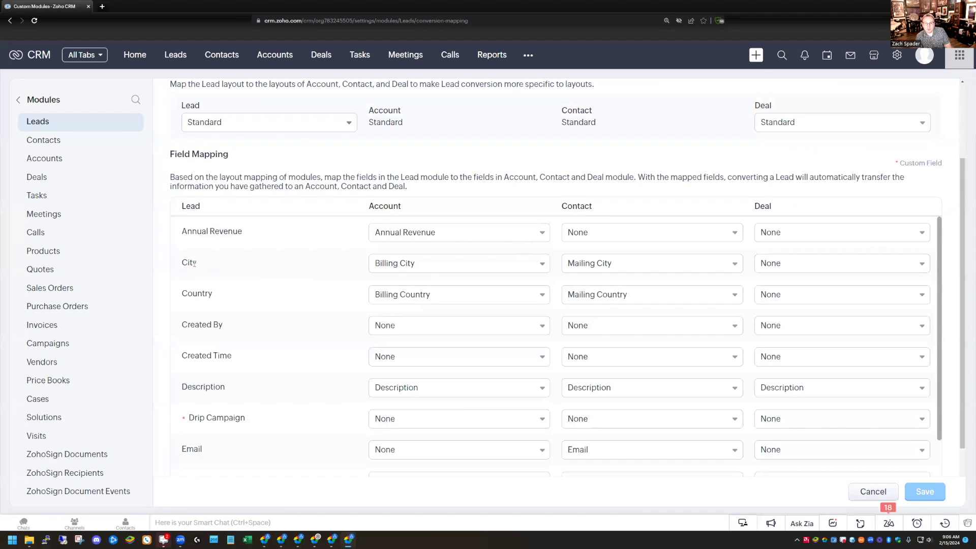
click(462, 265)
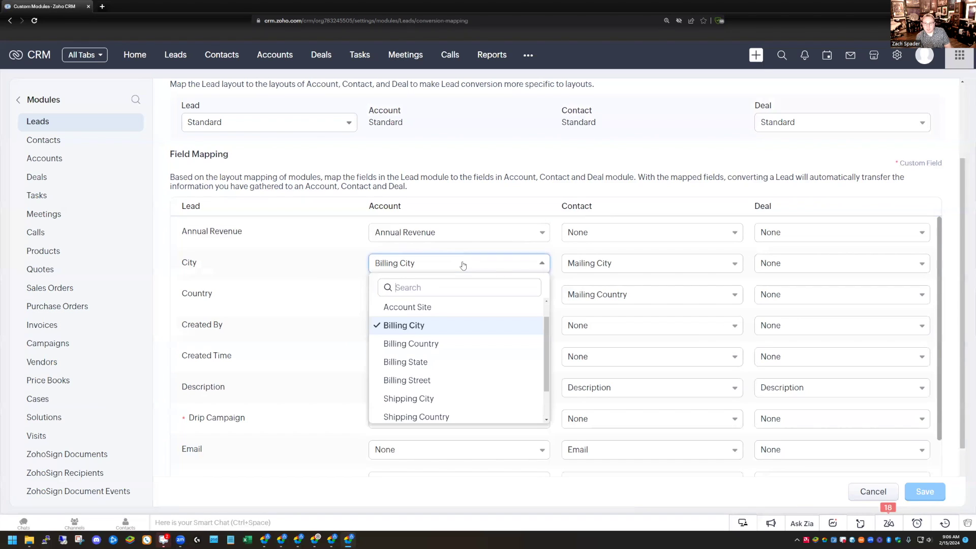
click(440, 404)
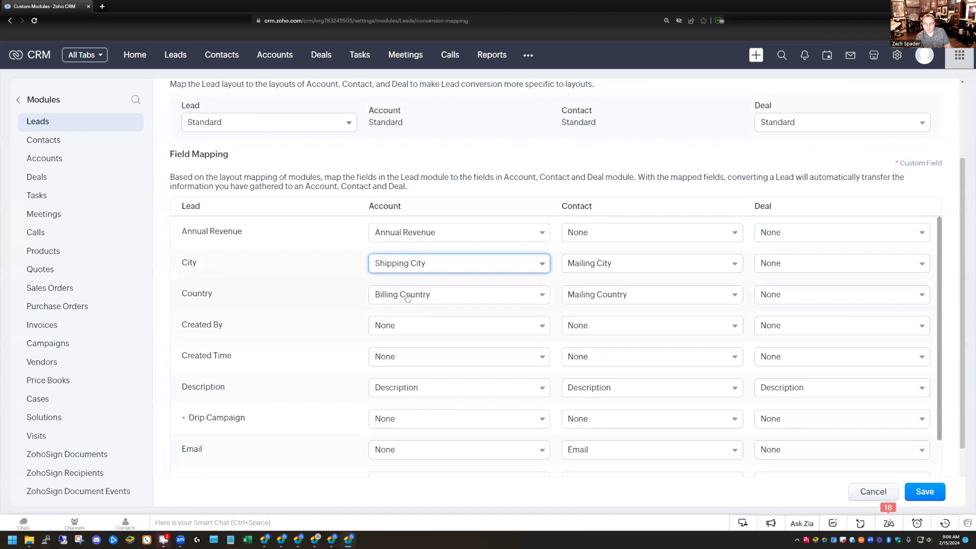
click(444, 301)
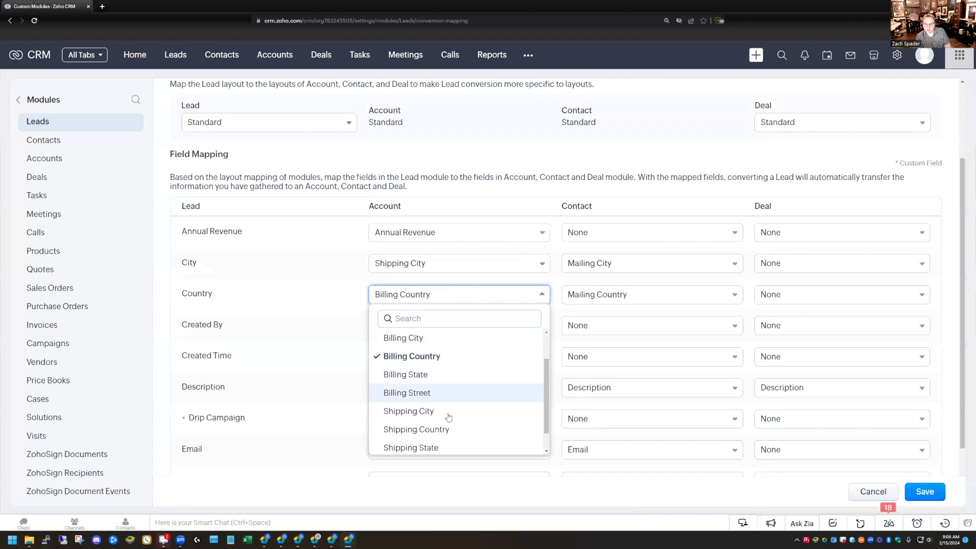
click(447, 431)
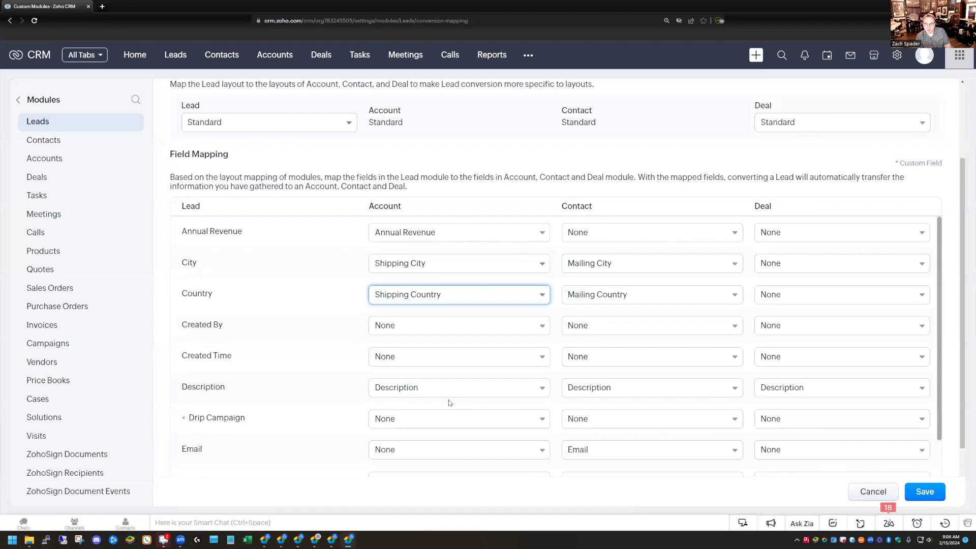
click(918, 492)
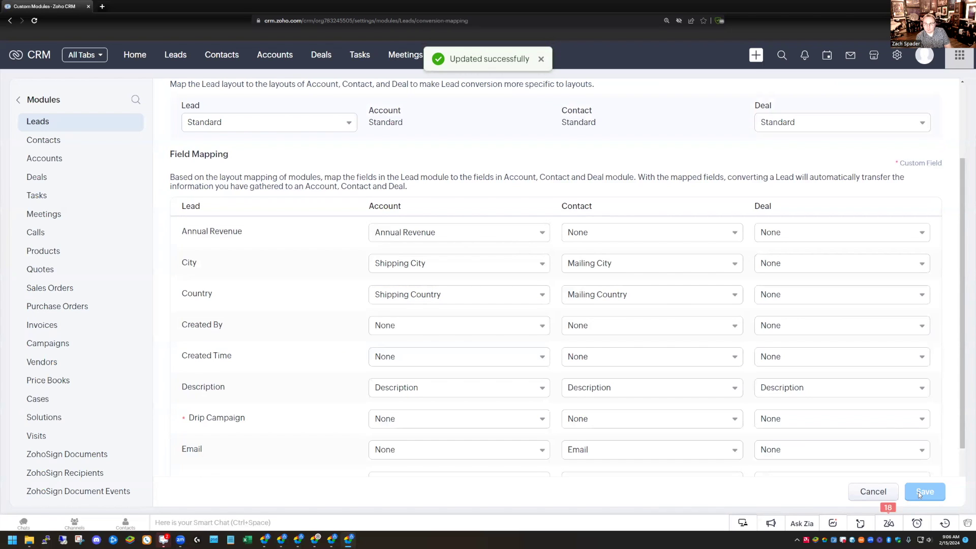
Switch the Lead layout in the conversion mapping to Alternate to compare its City and Country field mappings.
click(207, 122)
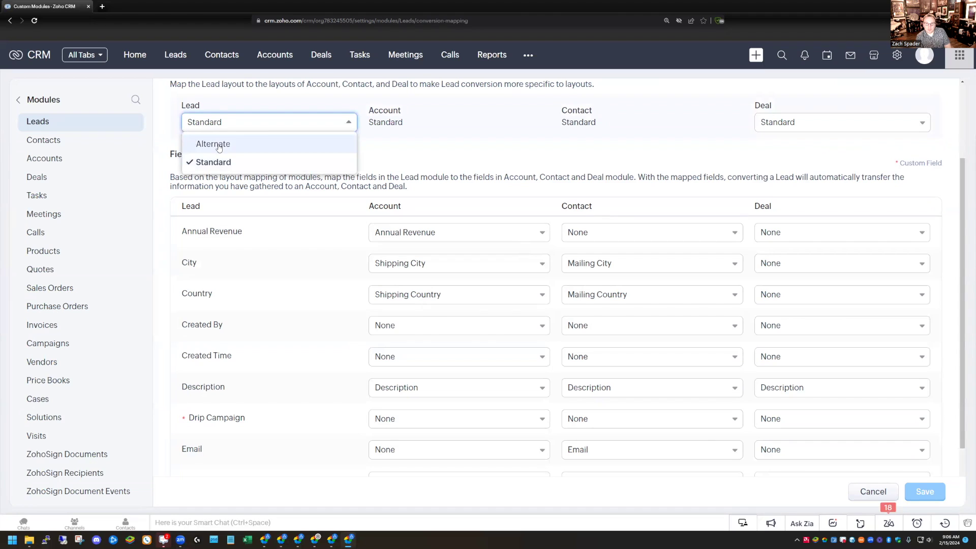
click(219, 146)
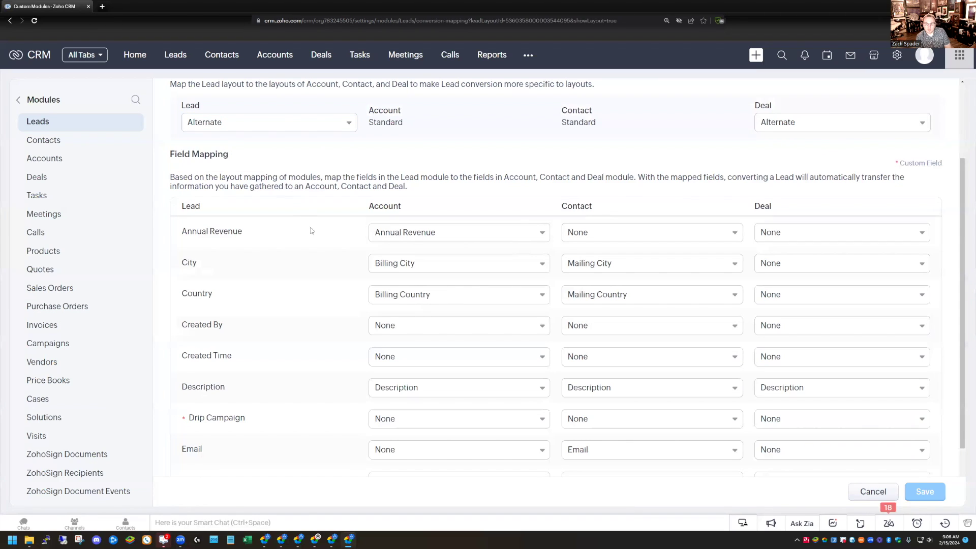